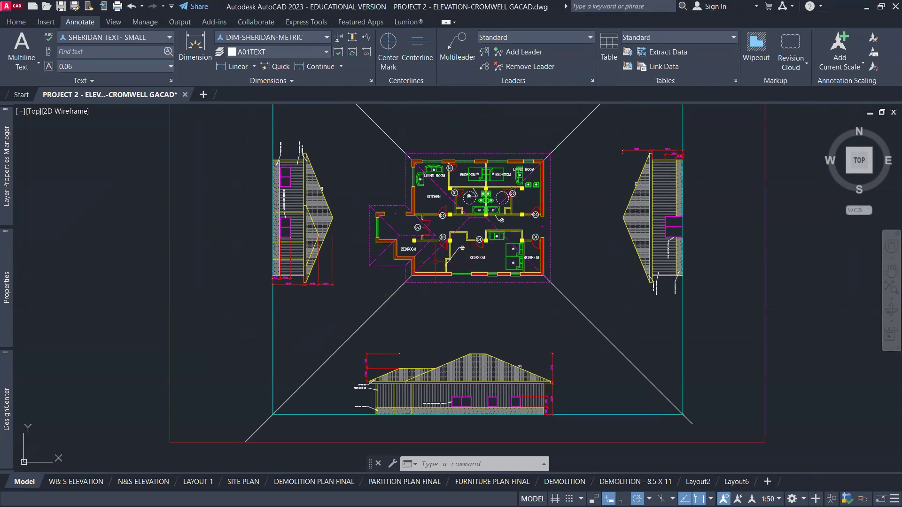
Step: Rotate the top view a quarter turn so the east elevation's ground line runs horizontally below the floor plan
click(683, 318)
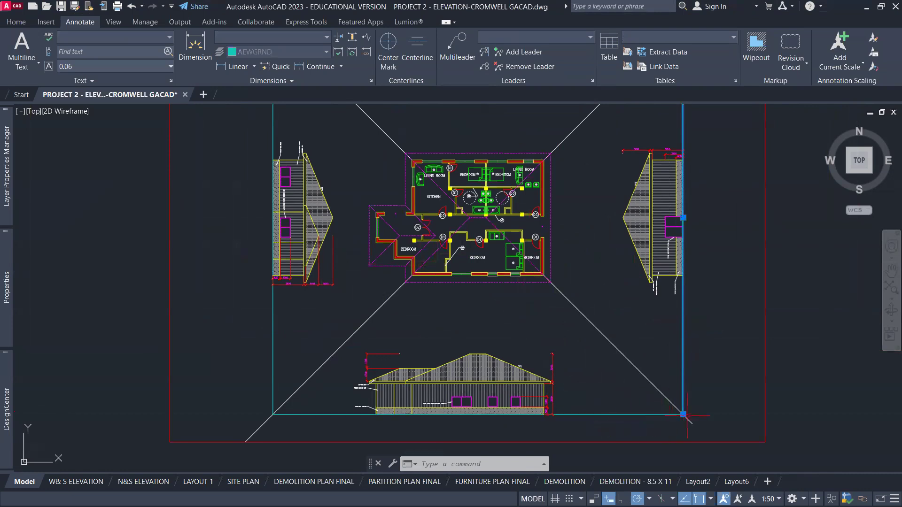
mouse_move(686, 416)
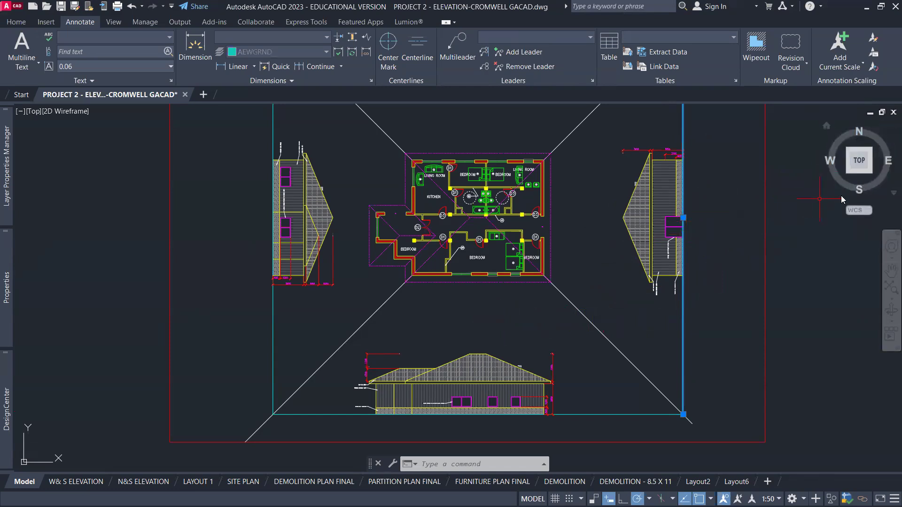
click(889, 137)
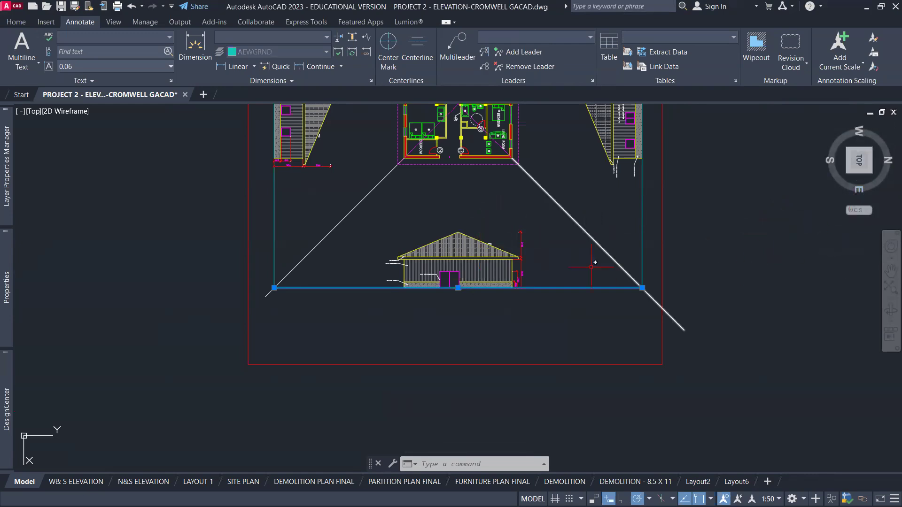
Step: Define a new UCS with its origin at the west-most viewed end of the lower ground line, X along that line and Y toward the plan
scroll(470, 201, down, 2)
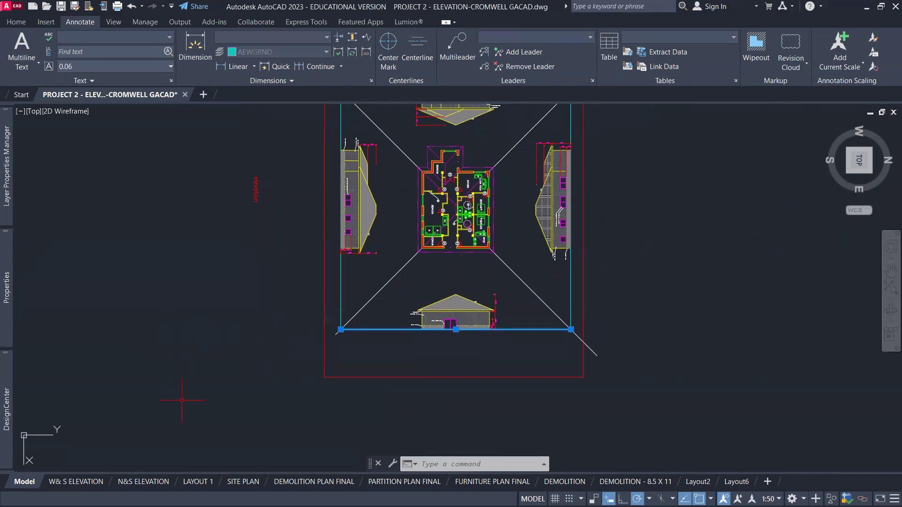
mouse_move(6, 448)
text(UCS)
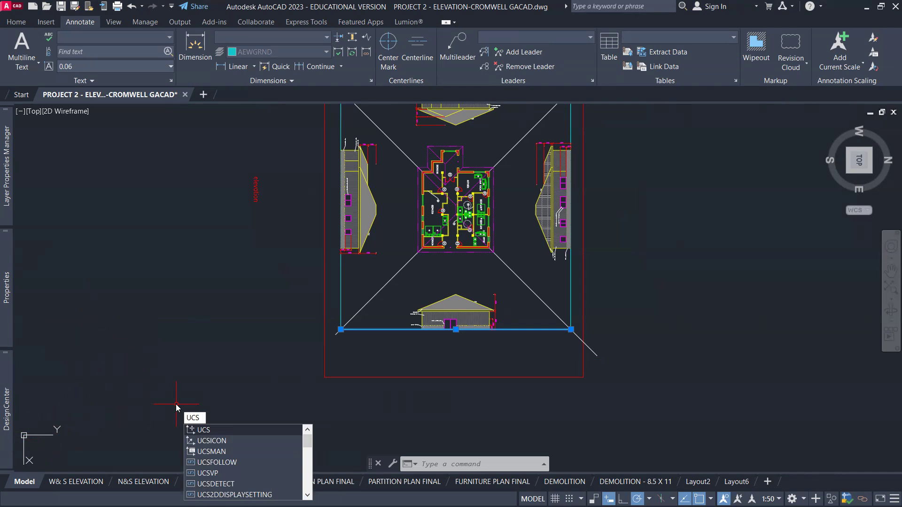
key(Return)
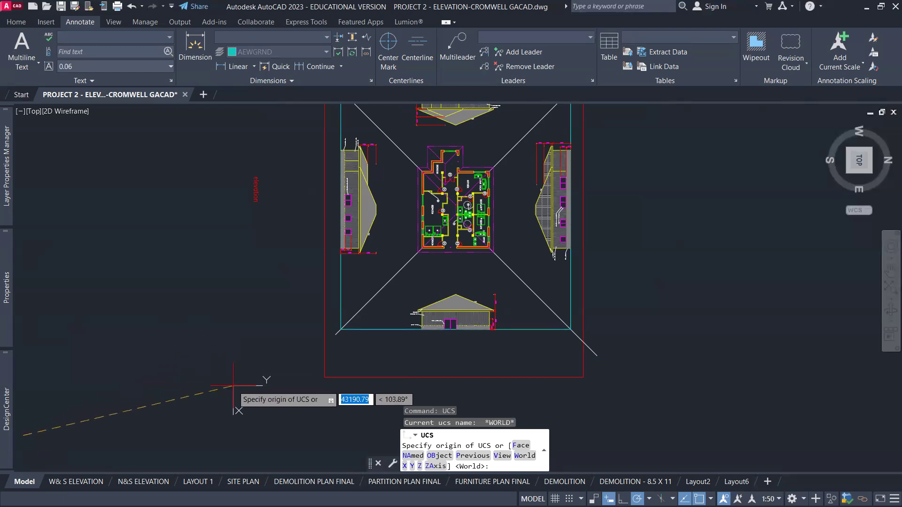
click(341, 329)
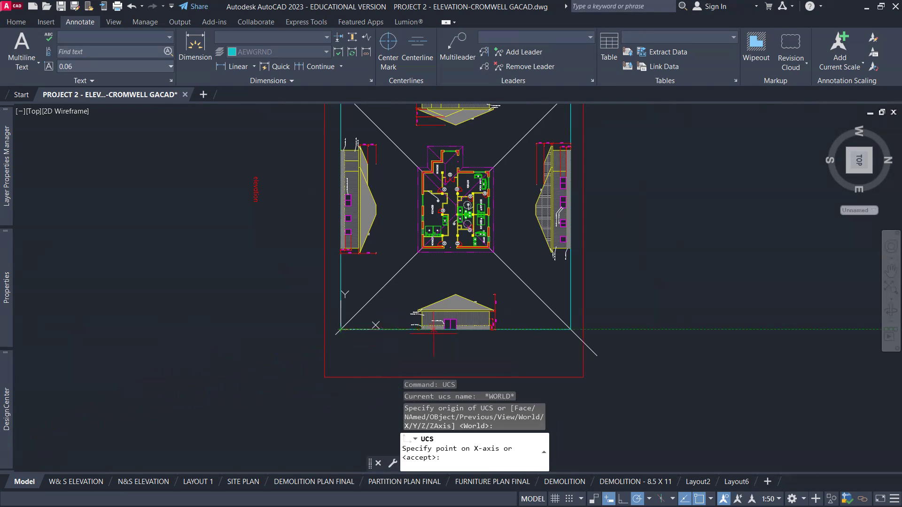
click(571, 330)
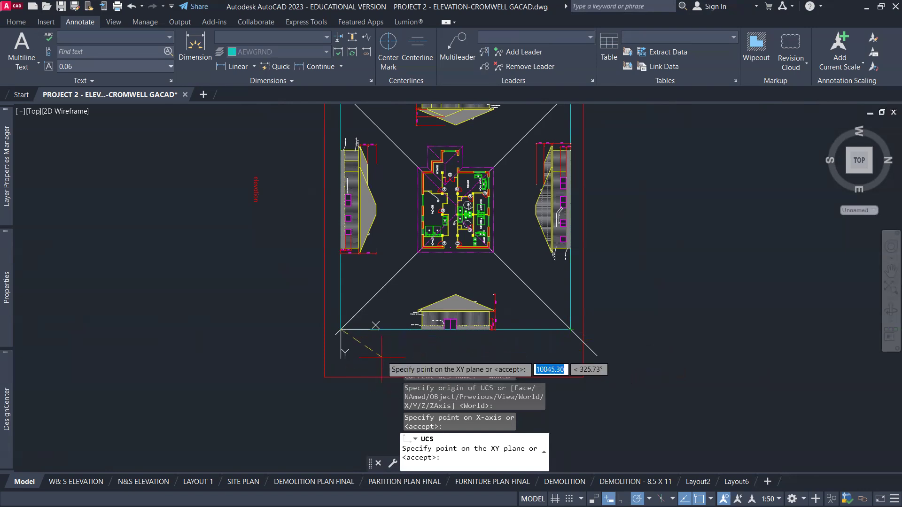
click(425, 278)
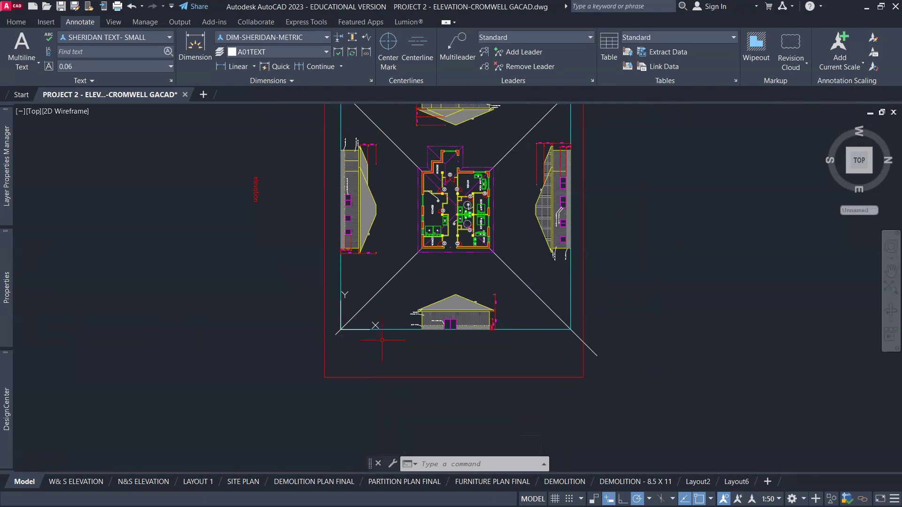
Step: Turn on layer 0 and make it the current layer
scroll(446, 270, up, 2)
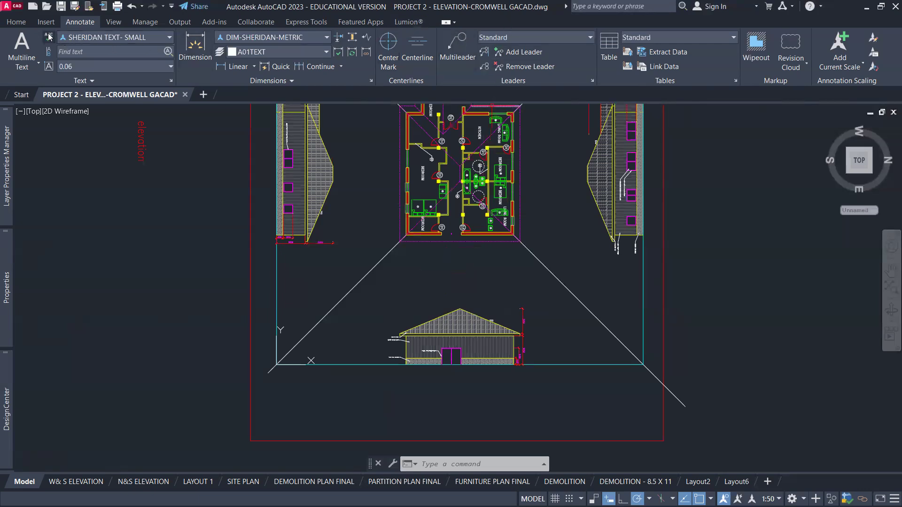
click(16, 22)
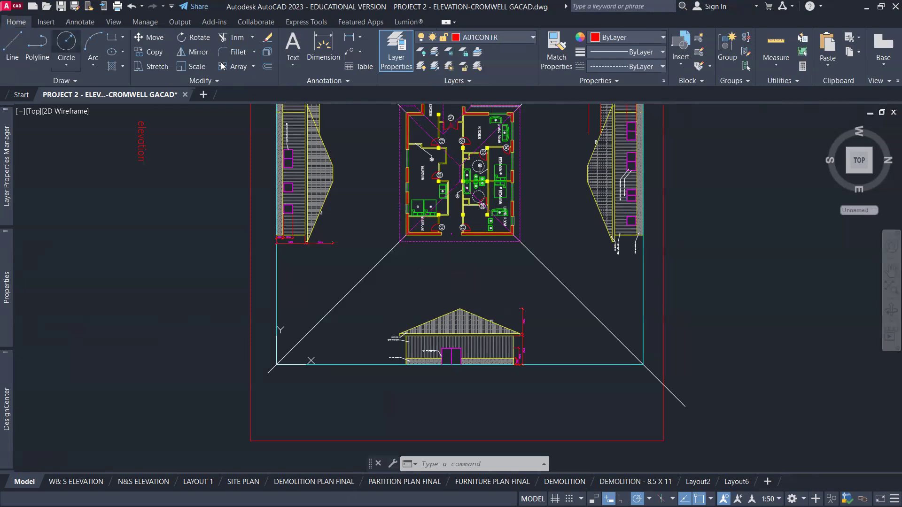
click(495, 37)
scroll(498, 93, up, 1)
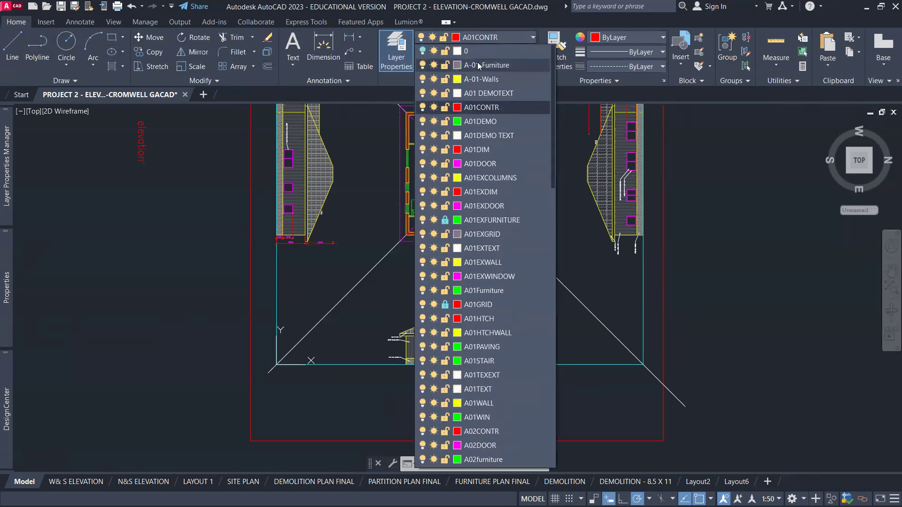
click(425, 51)
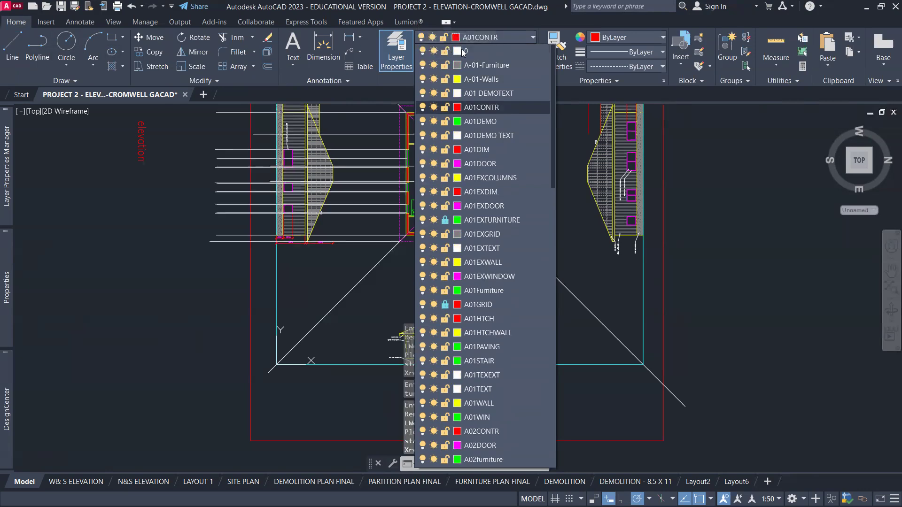
click(464, 52)
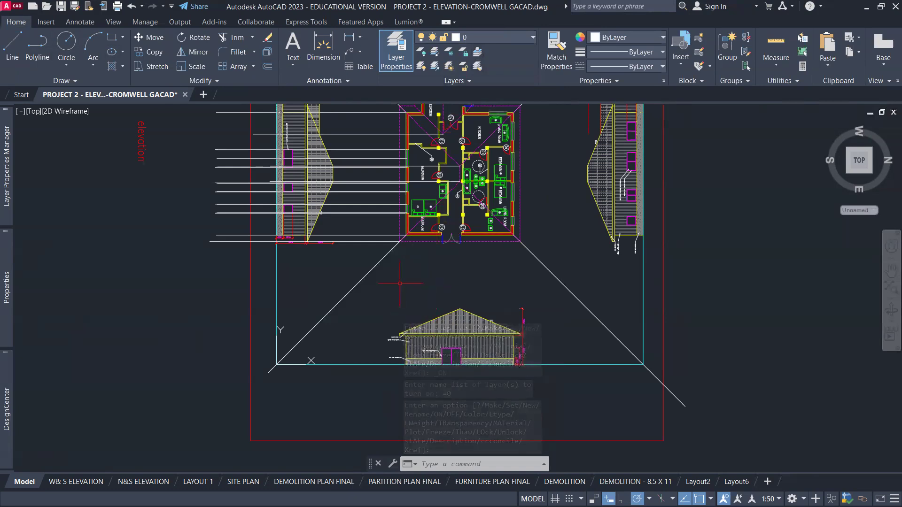
Step: Draw a vertical projection line from the roof outline's corner nearest the UCS origin down past the elevation's ground line
text(l)
key(Return)
scroll(401, 242, up, 8)
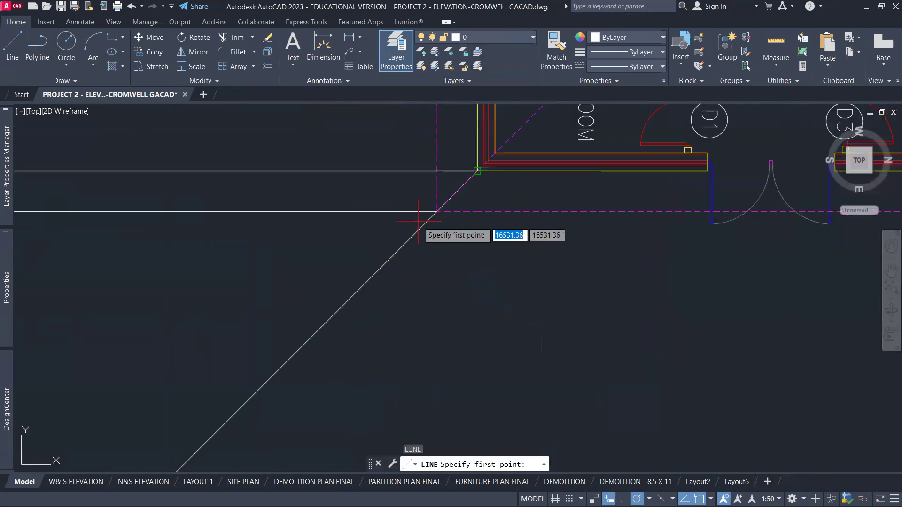
click(436, 212)
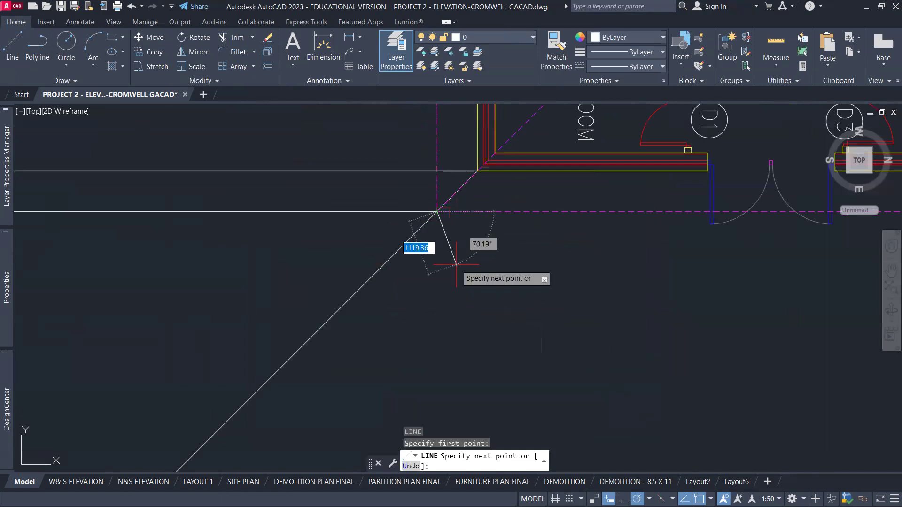
scroll(458, 296, down, 5)
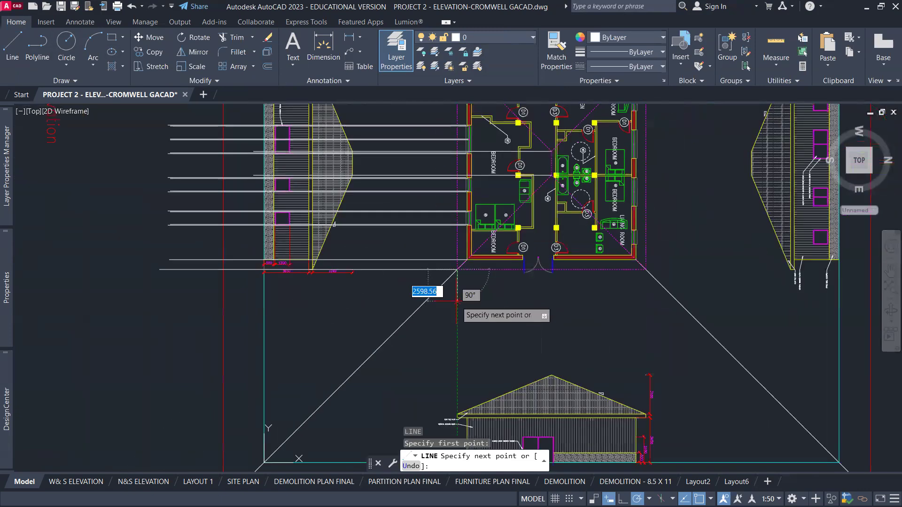
scroll(457, 300, down, 2)
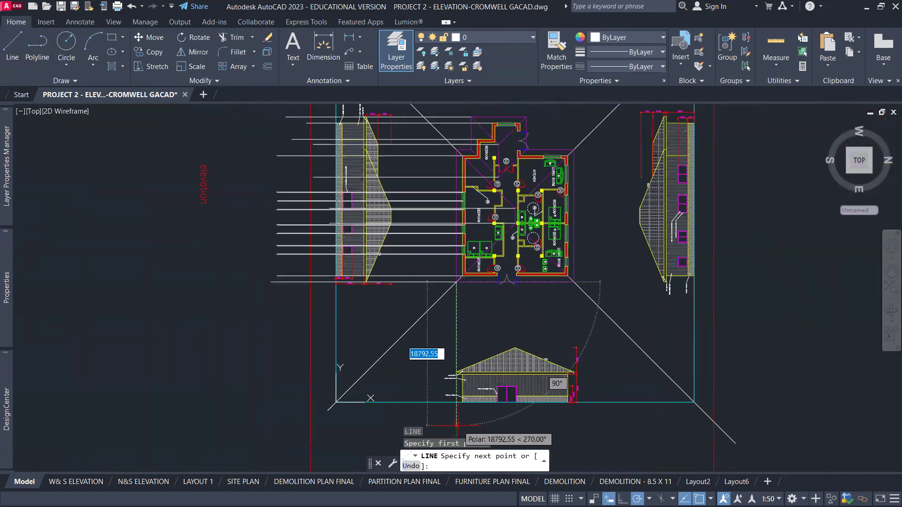
scroll(456, 426, down, 2)
middle_drag(457, 417, 453, 296)
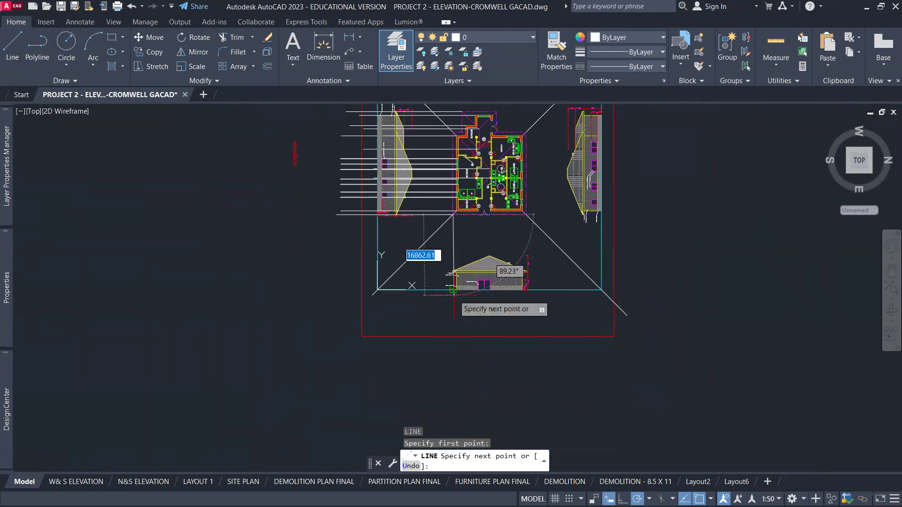
click(452, 325)
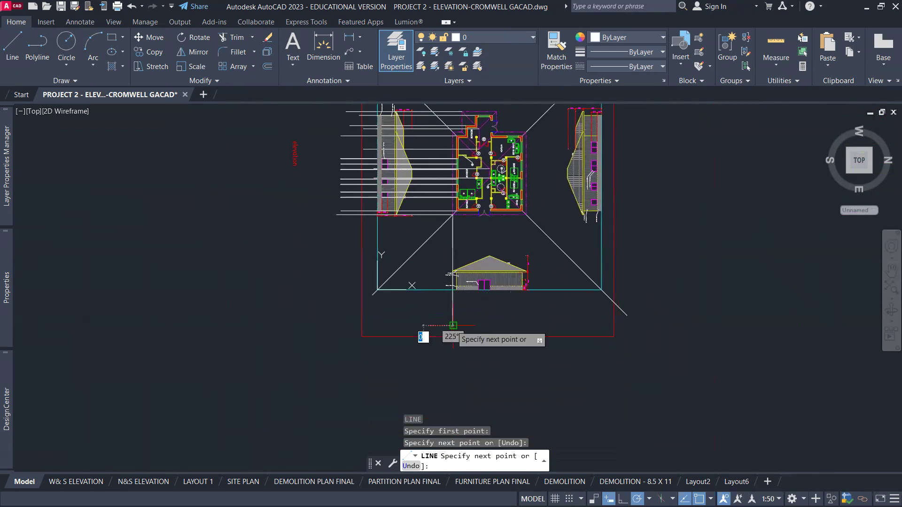
key(Return)
Step: Copy the projection line from the roof corner to the adjacent outer wall corner, the near edge of the double-door opening and its door frame
scroll(467, 225, up, 4)
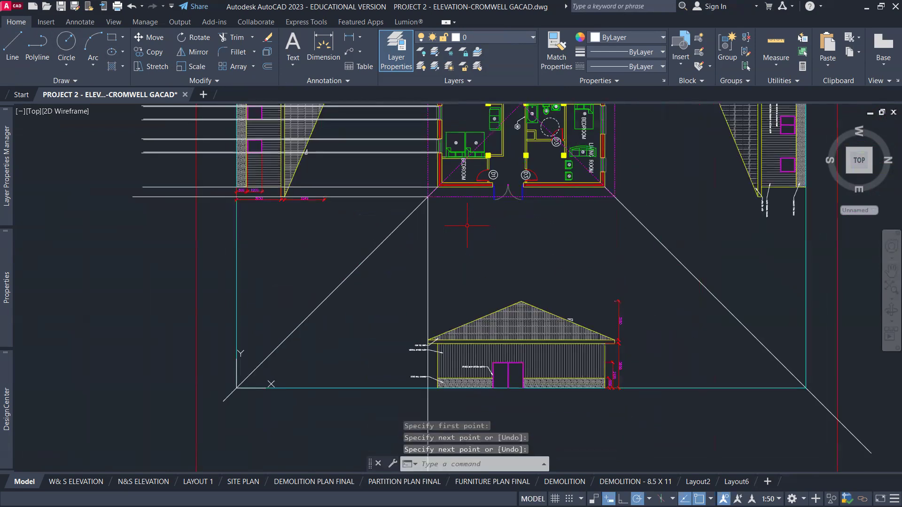
text(co)
key(Return)
click(428, 238)
key(Return)
scroll(437, 204, up, 5)
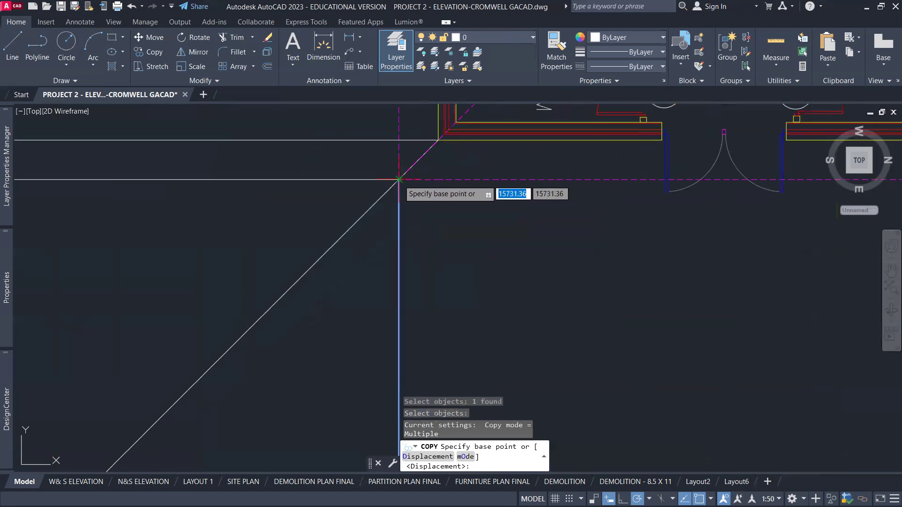
click(399, 179)
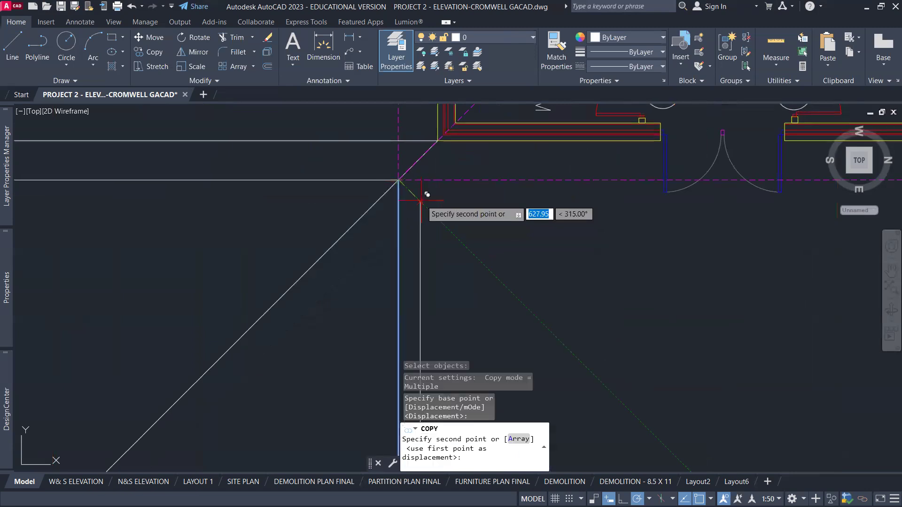
click(439, 140)
middle_drag(465, 194, 334, 316)
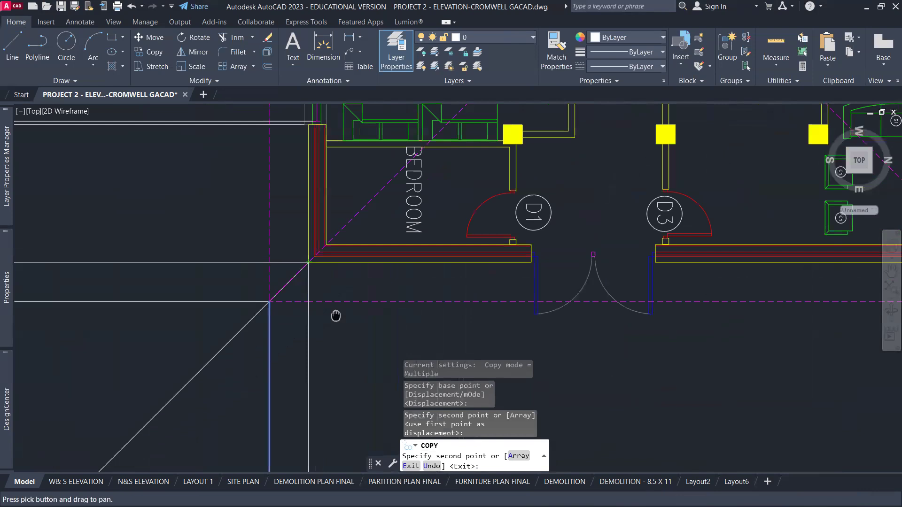
scroll(553, 268, up, 4)
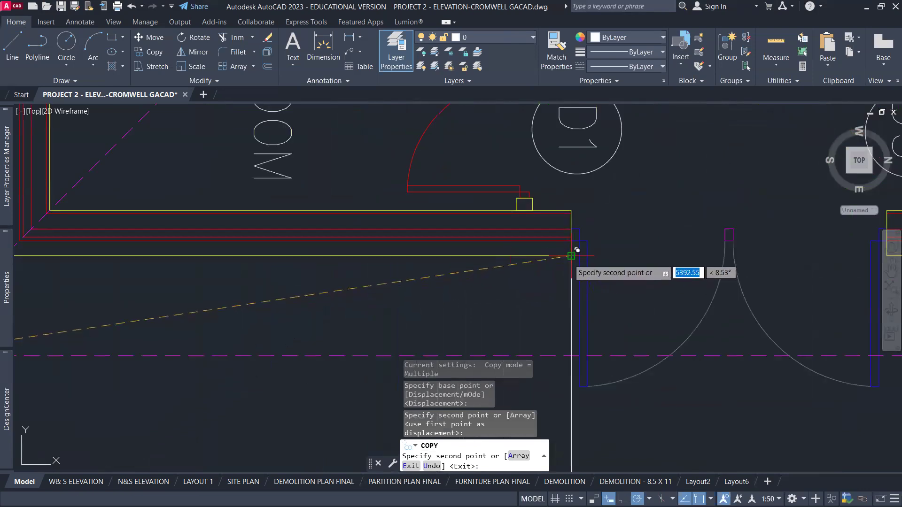
click(570, 256)
scroll(598, 260, up, 2)
scroll(600, 257, up, 2)
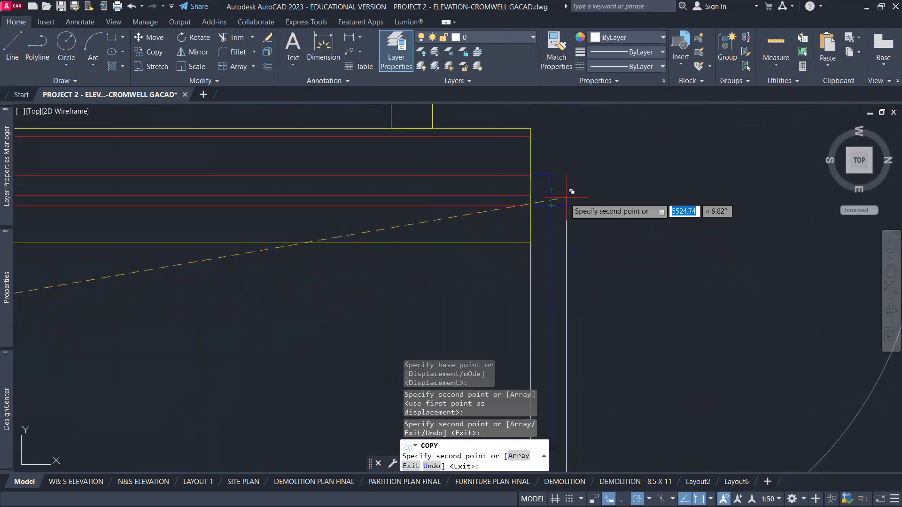
click(554, 196)
Step: Copy the projection line to both sides of the double door's centre piece, the far door frame and the far edge of the opening
scroll(587, 225, down, 3)
middle_drag(644, 275, 501, 278)
scroll(524, 260, up, 2)
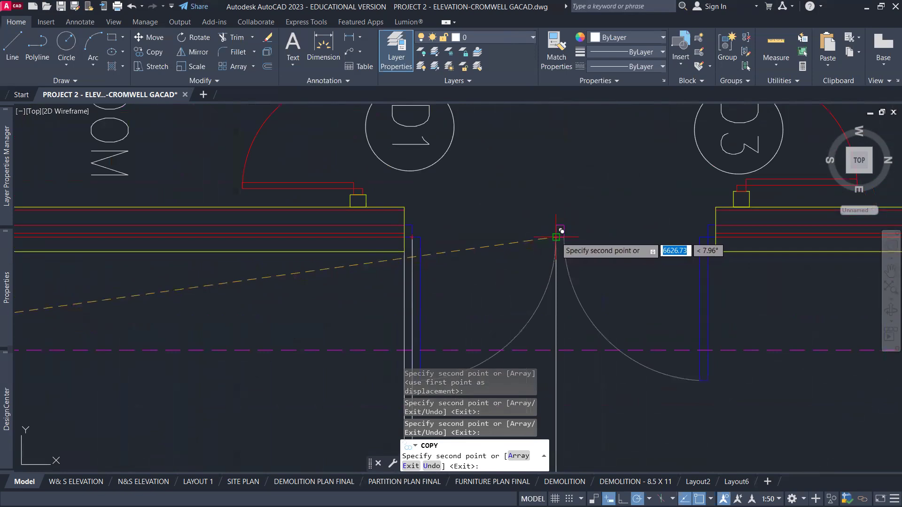
click(557, 237)
click(566, 229)
scroll(695, 245, up, 2)
scroll(708, 241, up, 2)
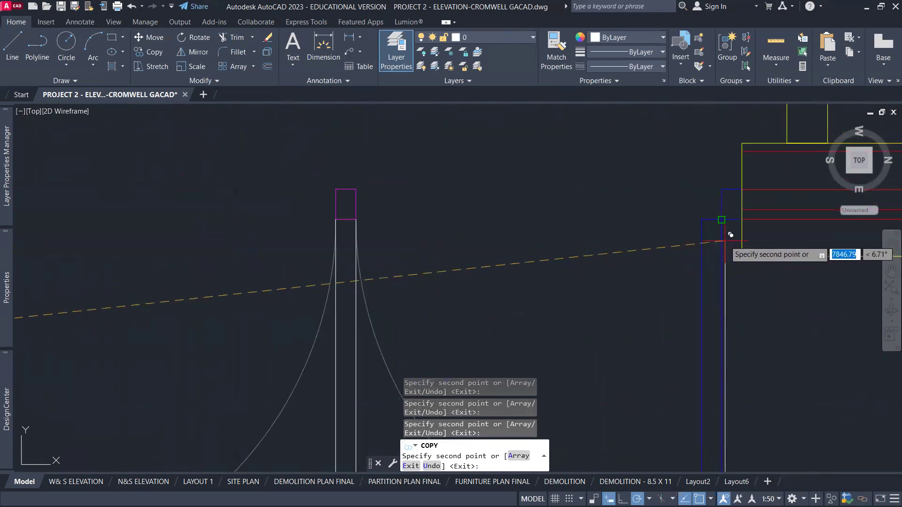
click(721, 219)
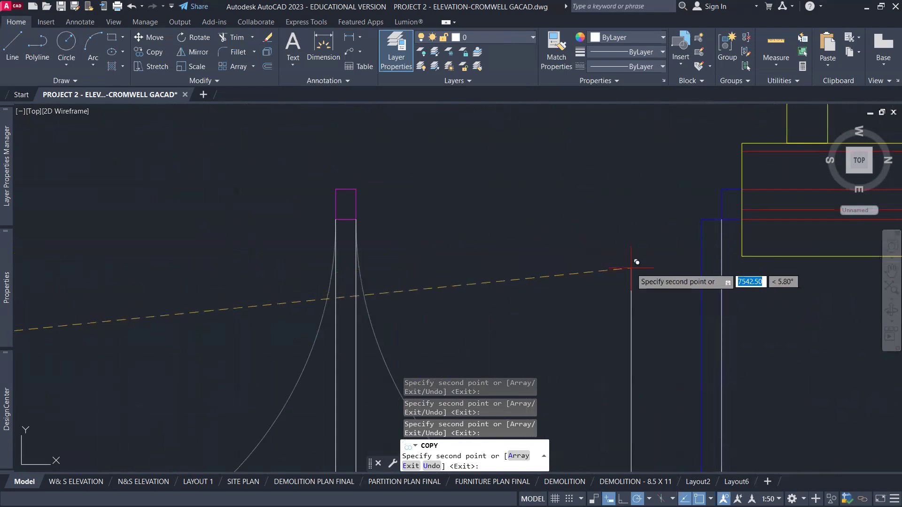
click(741, 256)
Step: Copy the vertical projection line to the outer wall corner and roof overhang corner at the living room end of the plan
scroll(759, 321, down, 8)
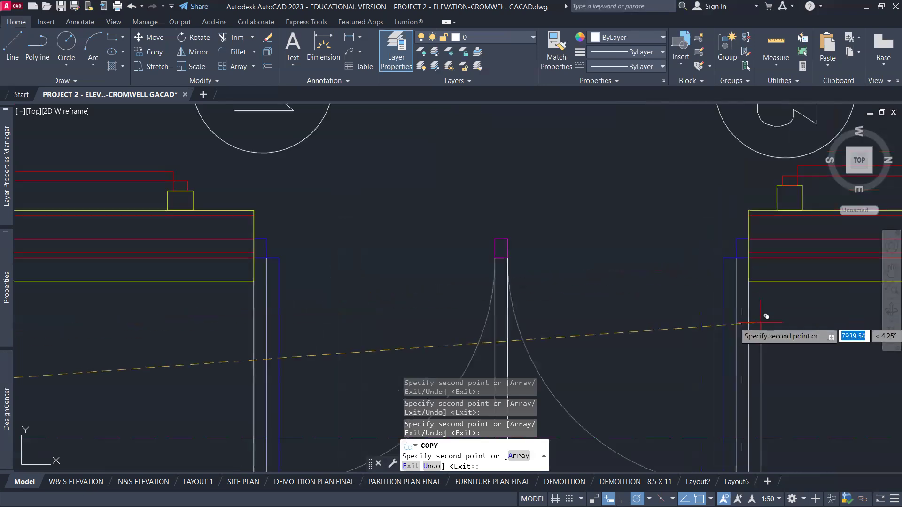
mouse_move(746, 331)
middle_down()
mouse_move(440, 321)
mouse_move(313, 280)
middle_up()
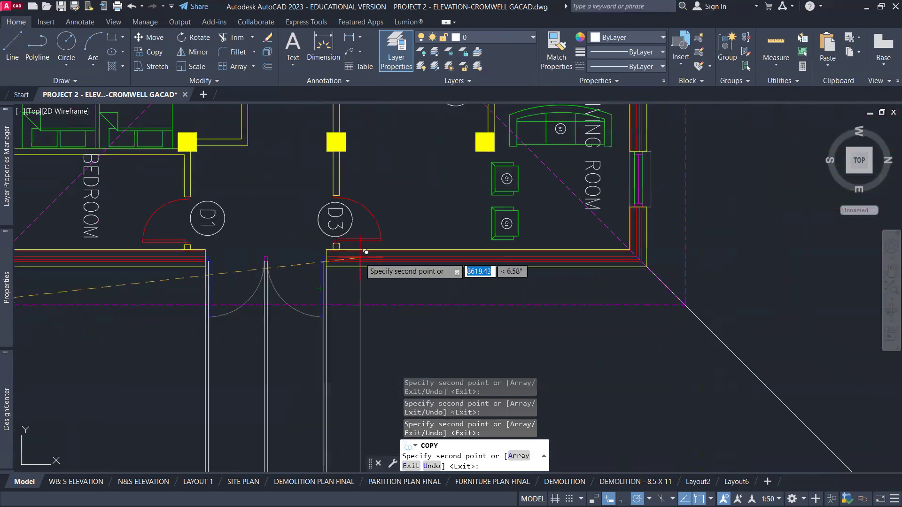
scroll(650, 275, up, 5)
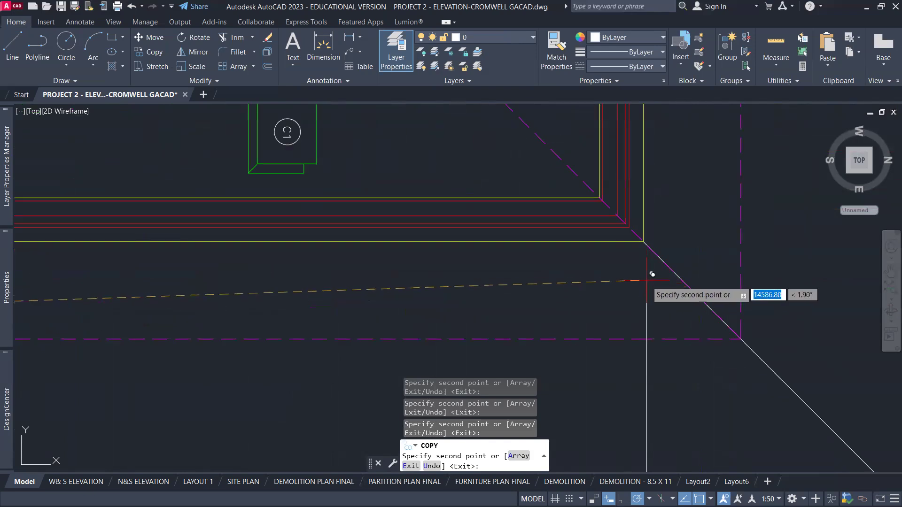
click(644, 242)
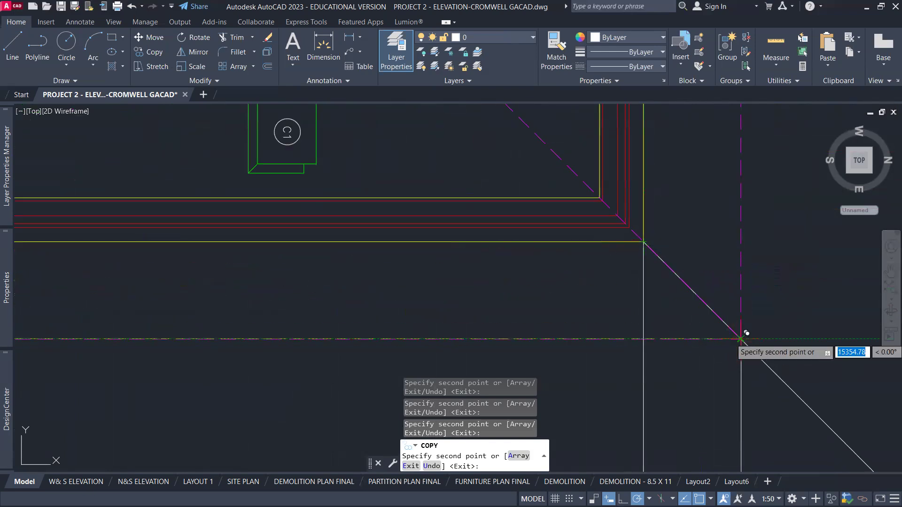
scroll(520, 332, down, 6)
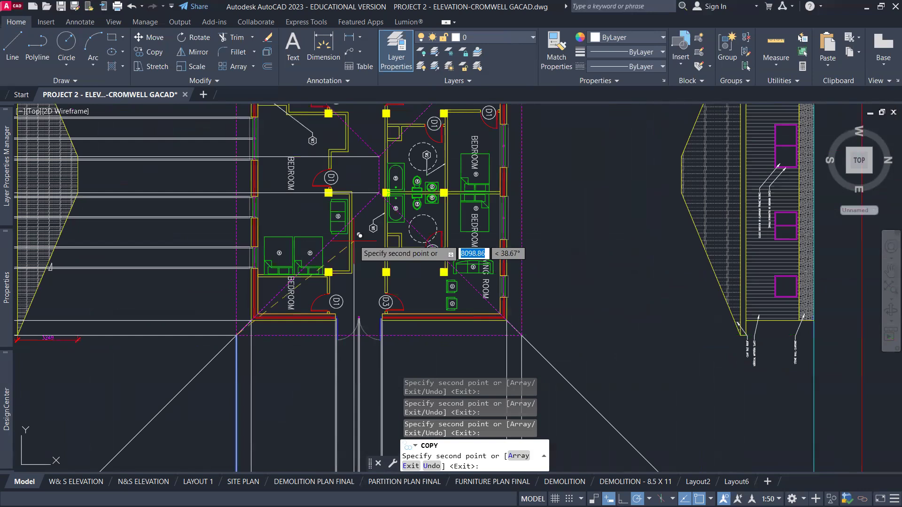
Step: Copy the projection line to the end of the roof ridge where the hip lines meet, and finish copying
scroll(363, 211, up, 5)
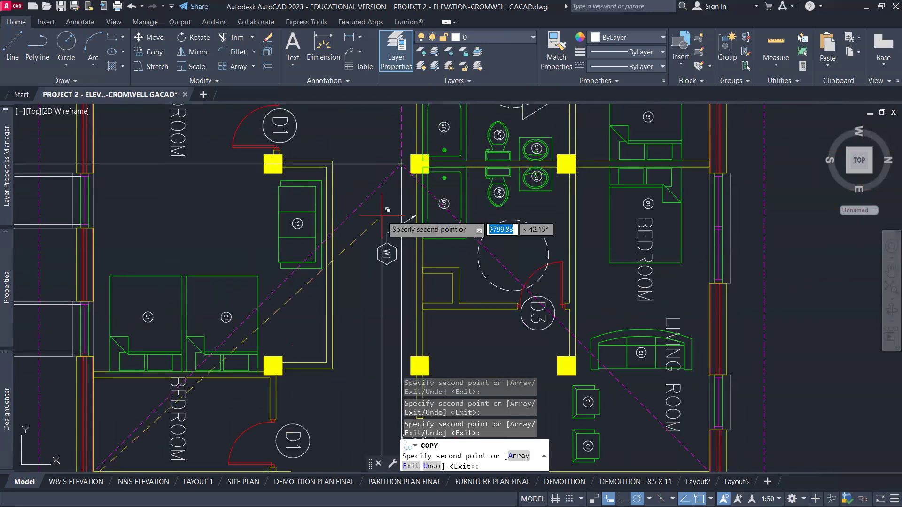
scroll(392, 218, down, 4)
scroll(384, 223, down, 6)
scroll(273, 364, up, 4)
middle_drag(407, 206, 352, 312)
scroll(580, 224, up, 5)
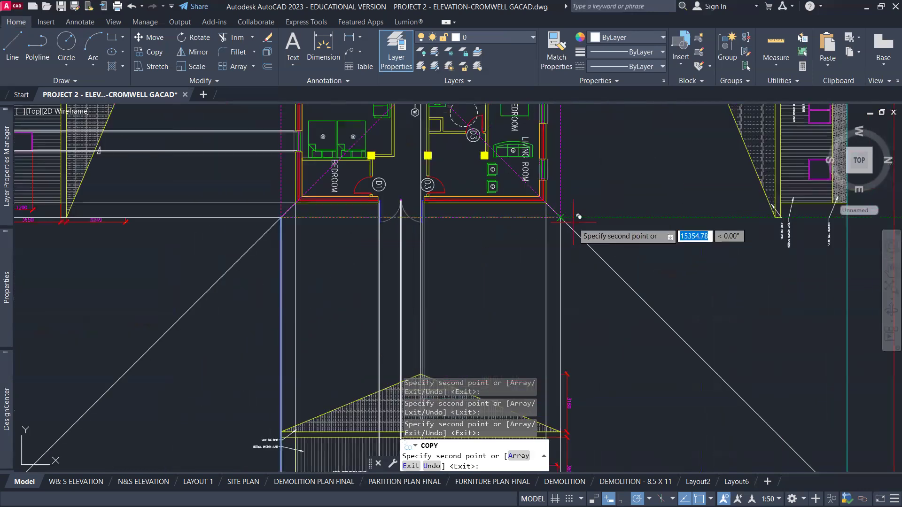
scroll(595, 244, down, 3)
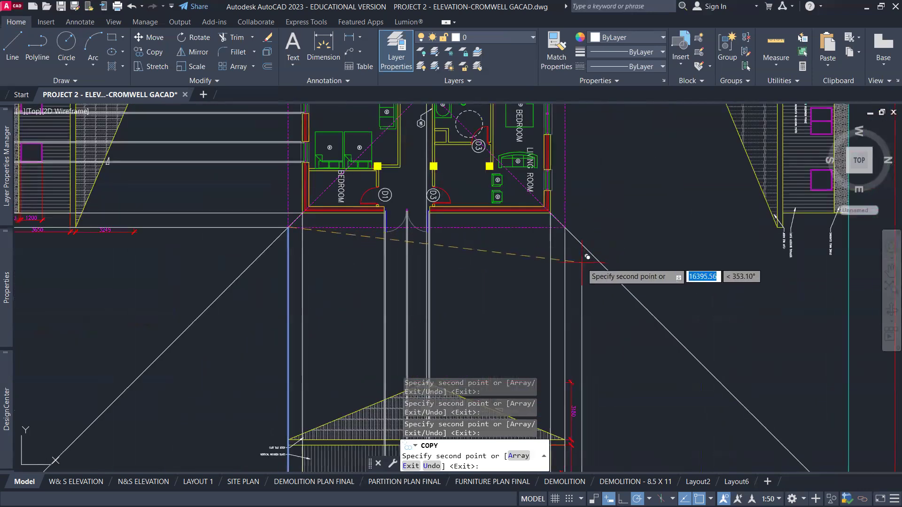
key(Escape)
Step: Examine how the projection lines meet the east elevation's roof, walls and double door, and check its height dimensions
middle_drag(472, 287, 483, 165)
middle_drag(411, 320, 412, 219)
scroll(417, 253, up, 8)
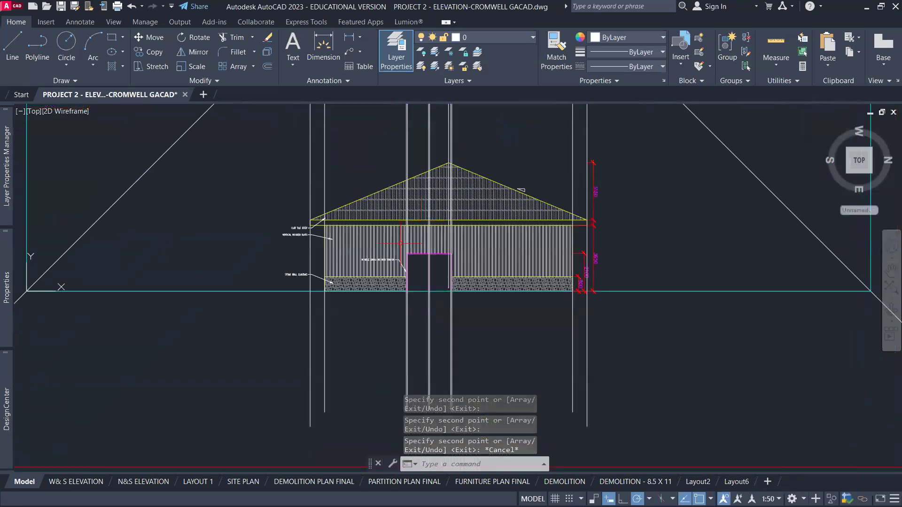
scroll(282, 193, up, 4)
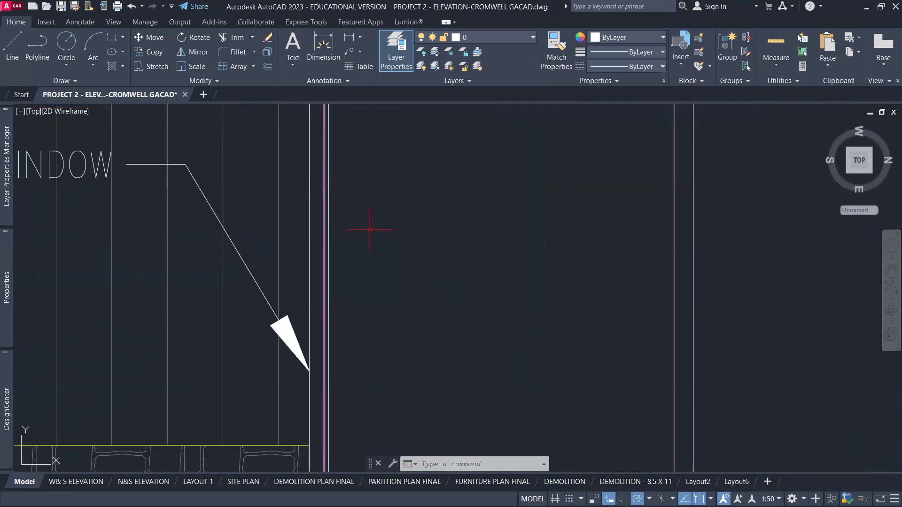
scroll(369, 228, down, 5)
scroll(374, 232, down, 3)
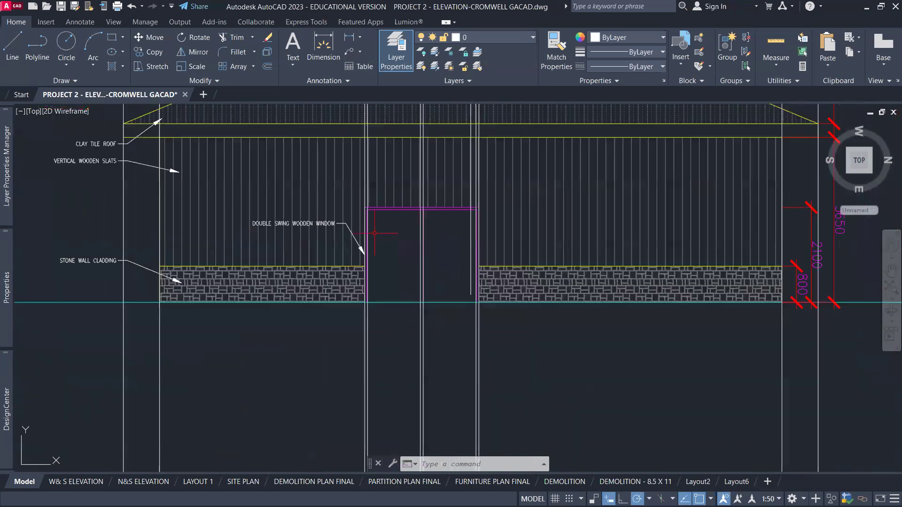
mouse_move(772, 224)
middle_down()
mouse_move(627, 284)
mouse_move(510, 295)
middle_up()
mouse_move(616, 267)
middle_down()
mouse_move(626, 308)
mouse_move(671, 335)
mouse_move(670, 320)
middle_up()
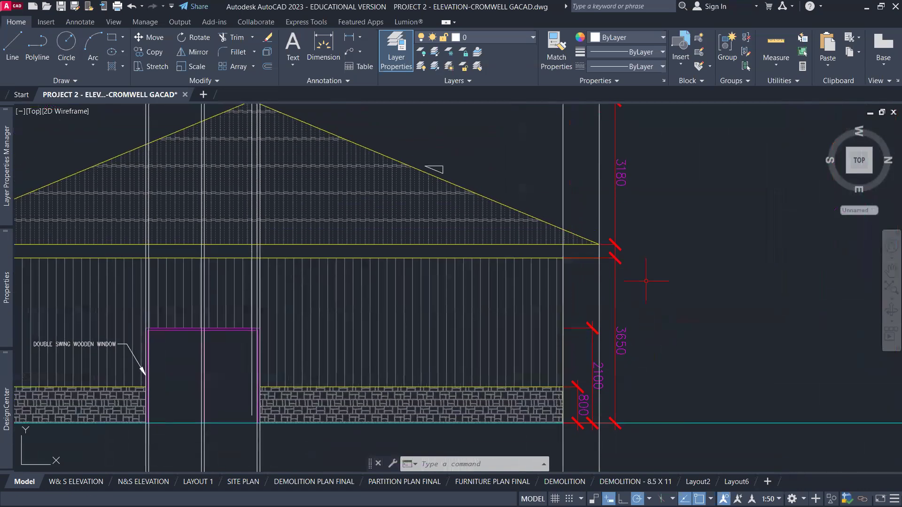
scroll(639, 353, up, 2)
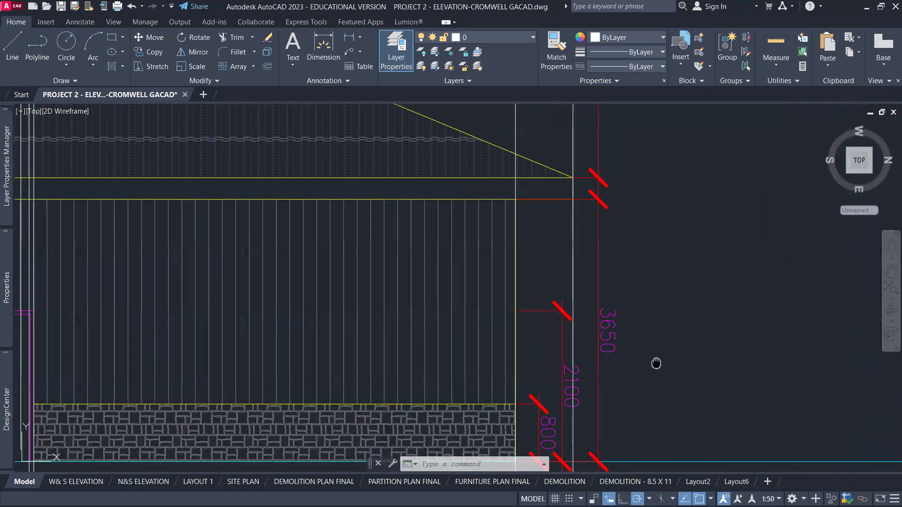
middle_drag(654, 362, 657, 349)
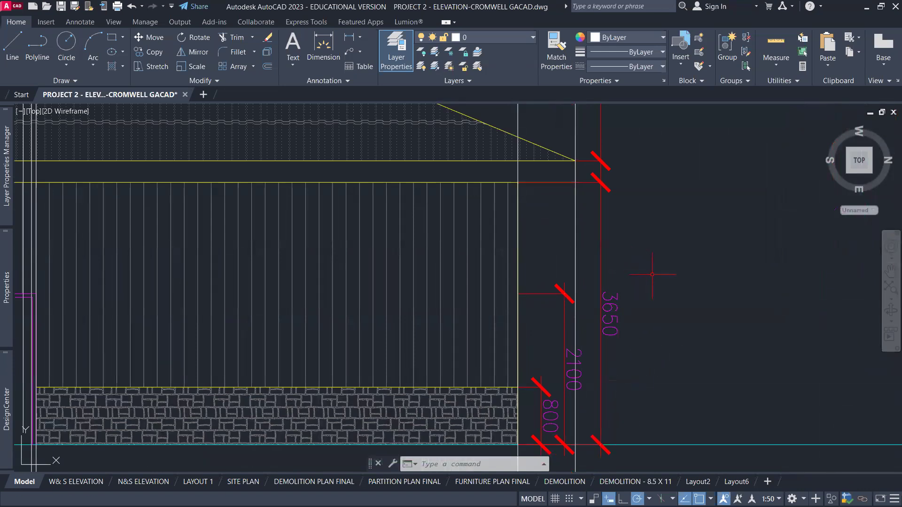
scroll(652, 274, down, 2)
middle_drag(675, 187, 686, 298)
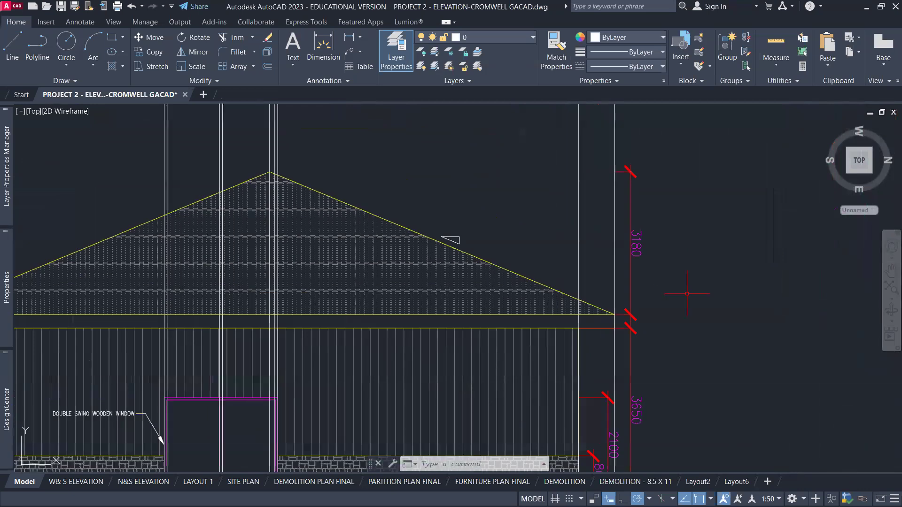
middle_drag(372, 272, 534, 263)
mouse_move(407, 269)
middle_down()
mouse_move(421, 224)
mouse_move(394, 223)
middle_up()
Step: Filter the layer list to the ELEVATION EAST group and check the elevation's roof hatch
mouse_move(7, 216)
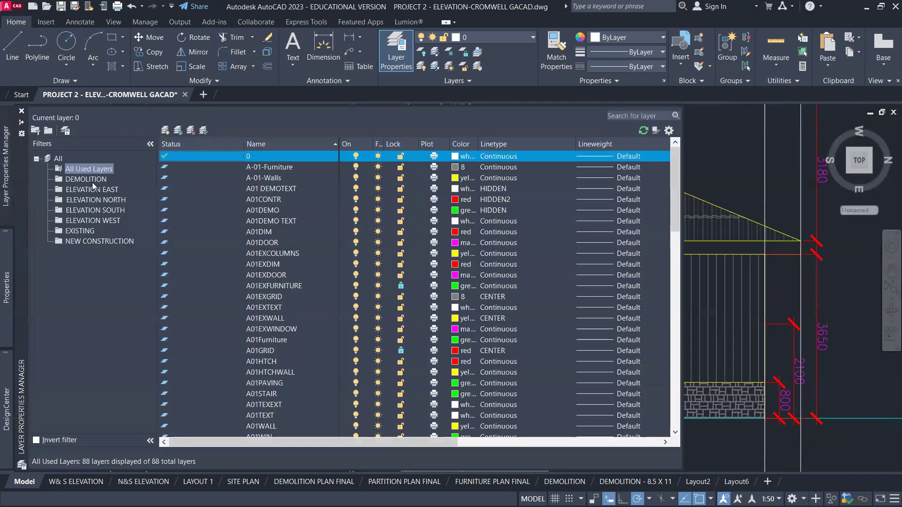
click(105, 191)
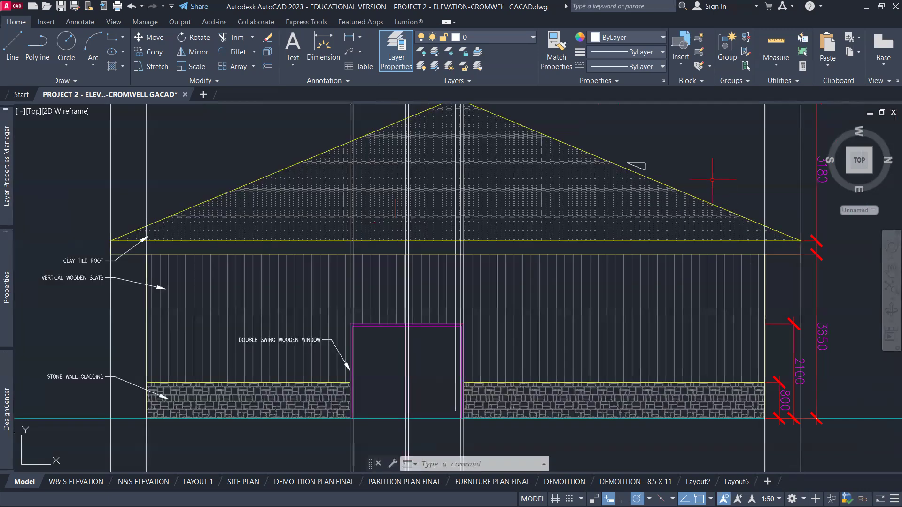
click(553, 196)
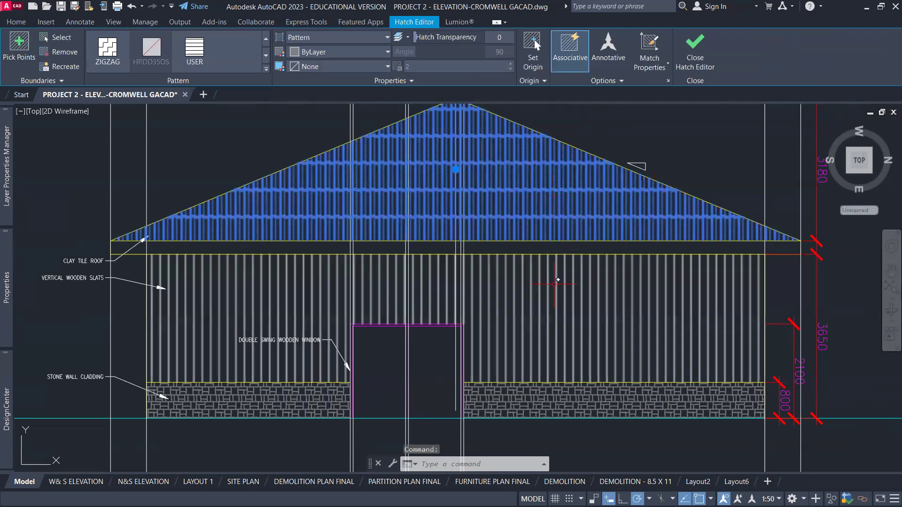
key(Escape)
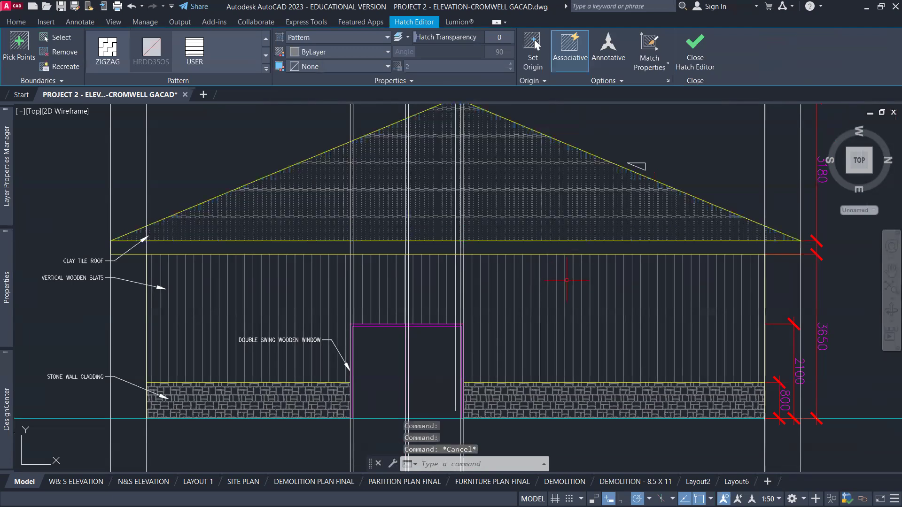
middle_drag(567, 280, 563, 306)
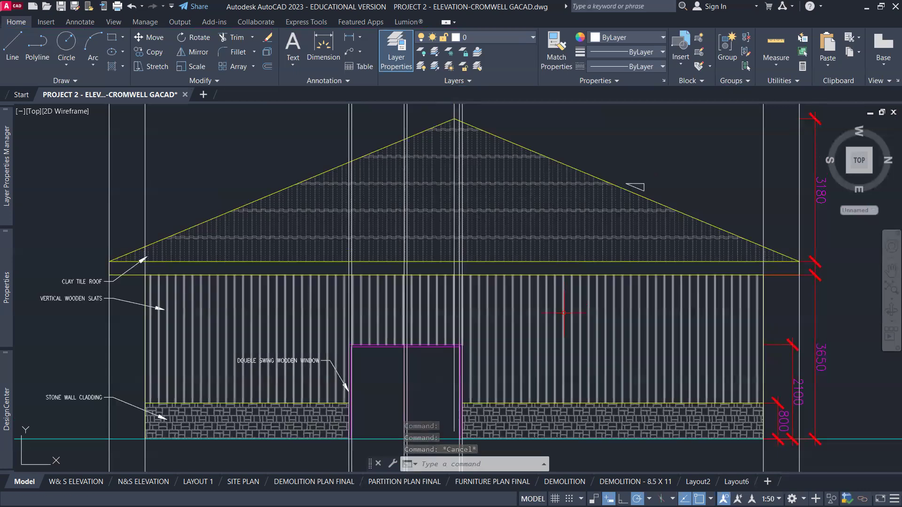
click(528, 39)
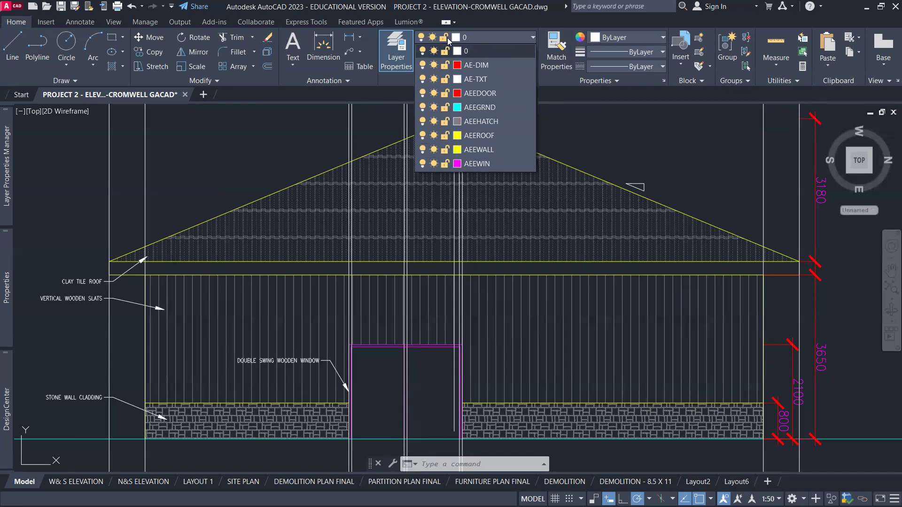
click(422, 39)
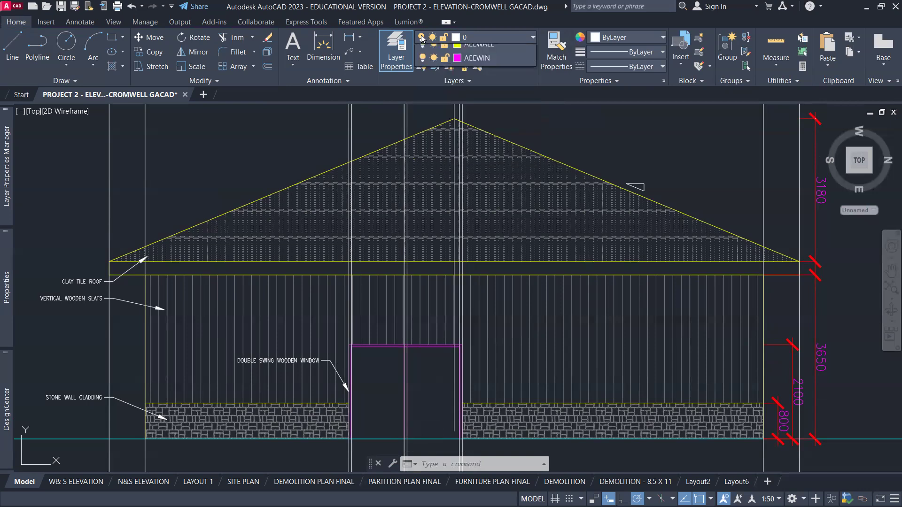
click(422, 39)
click(420, 49)
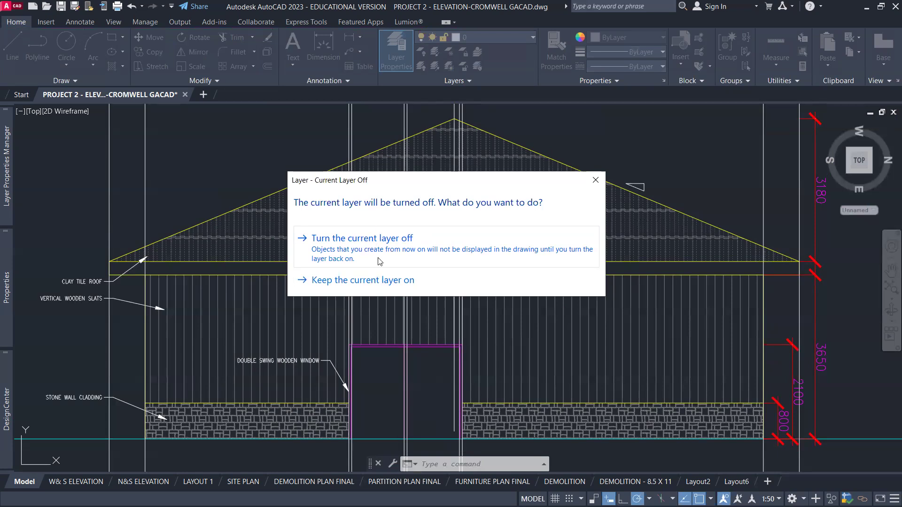
click(365, 281)
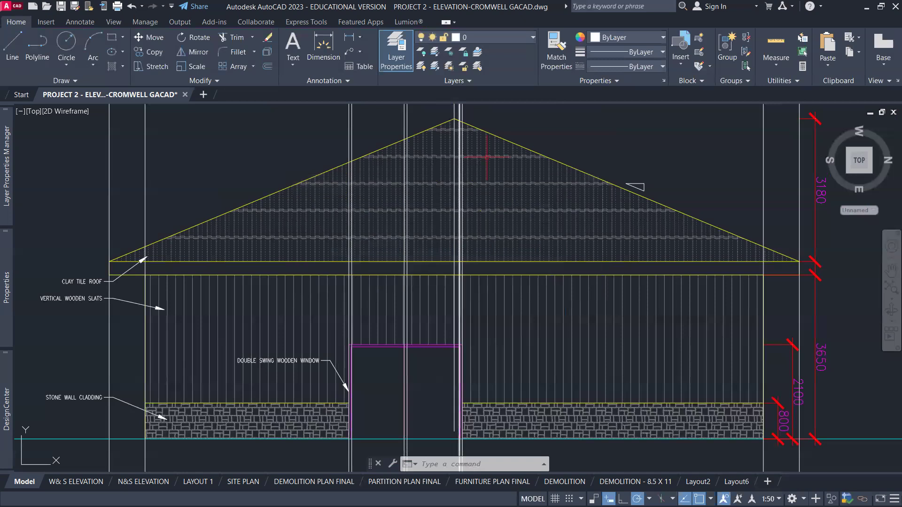
Step: Make AEEHATCH the current layer
click(505, 42)
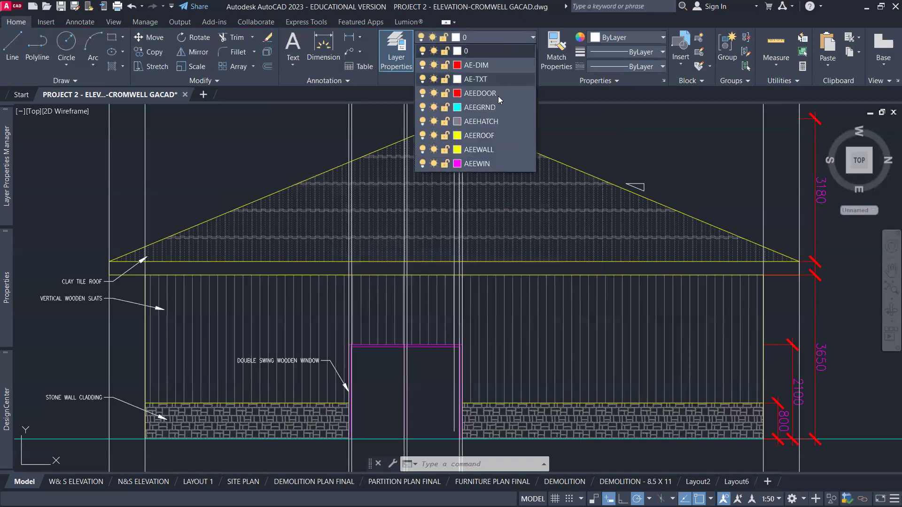
click(495, 121)
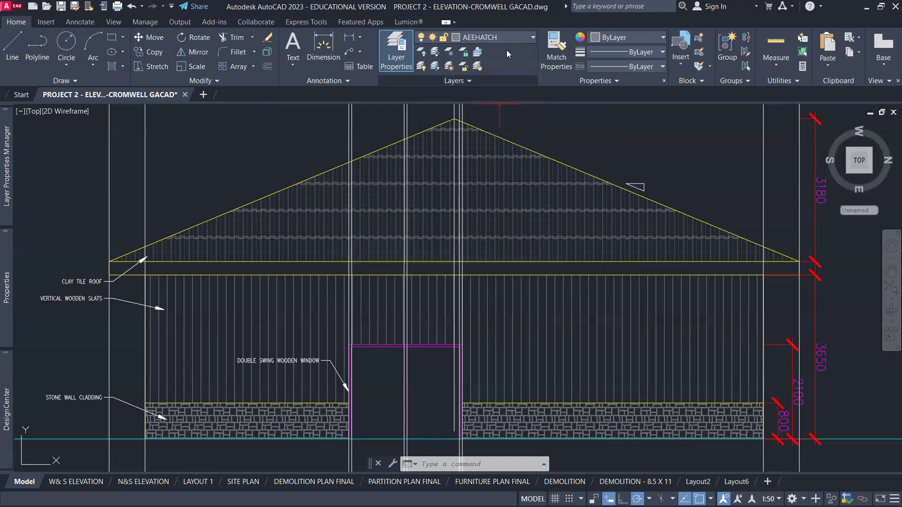
click(505, 37)
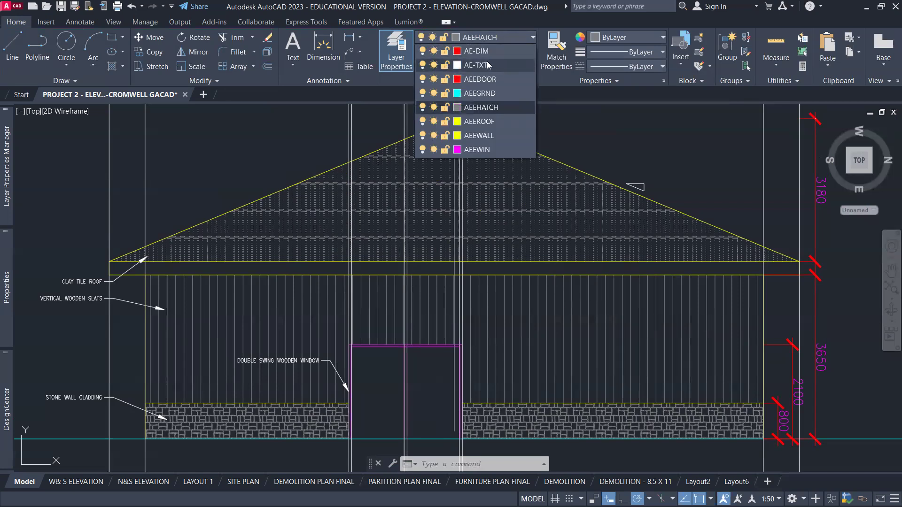
click(275, 150)
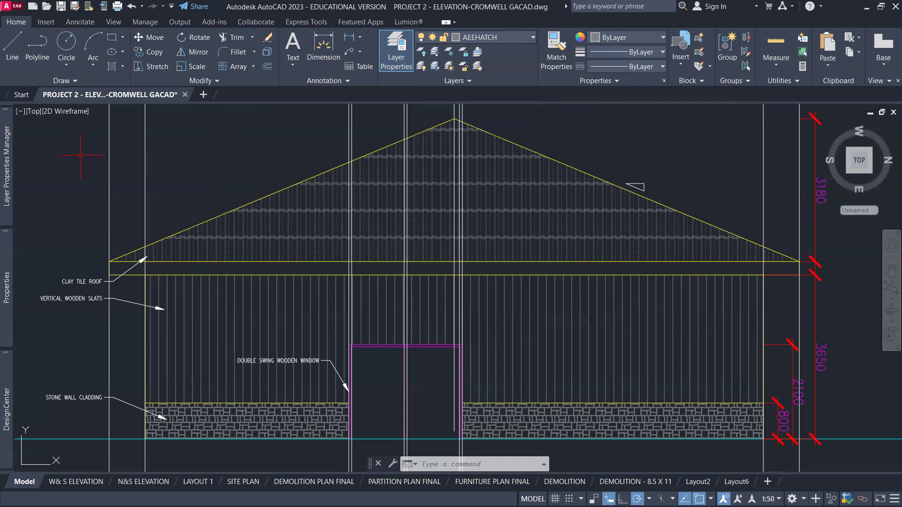
Step: List all used layers again and turn off layer 0 to hide the projection lines around the east elevation
mouse_move(6, 176)
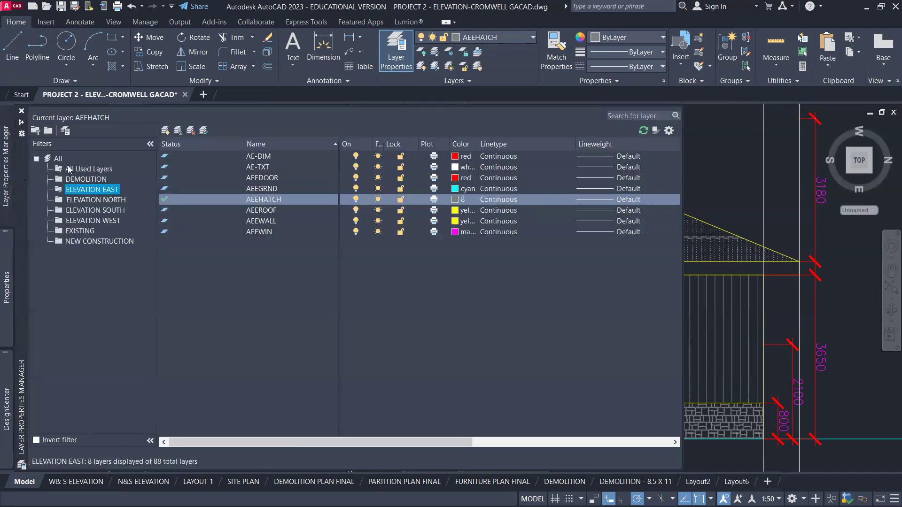
click(69, 170)
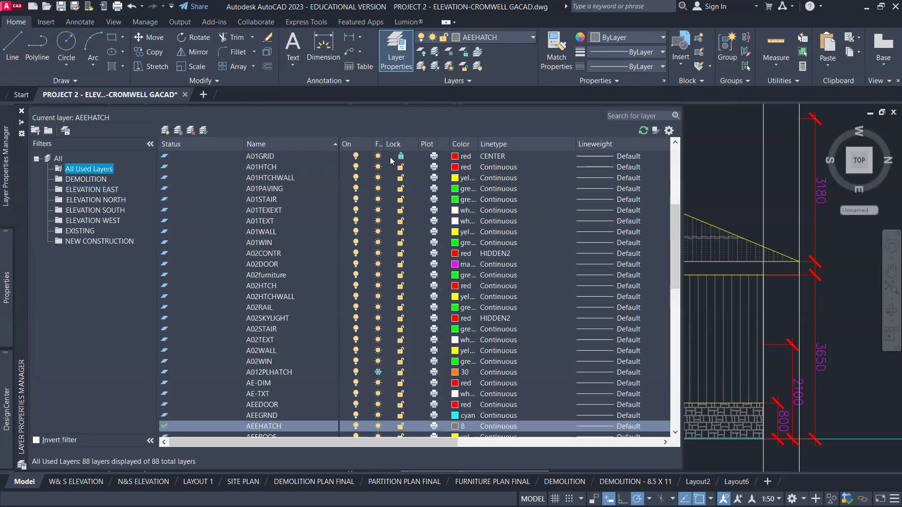
scroll(382, 181, up, 6)
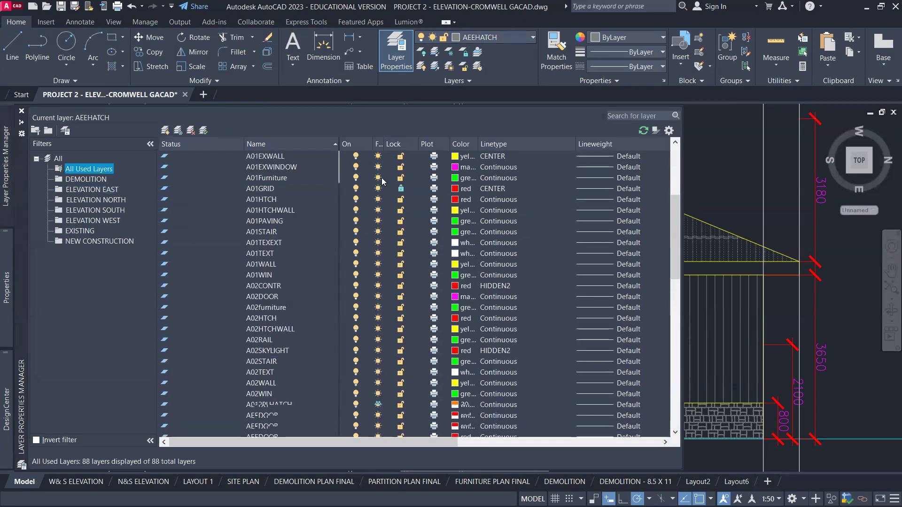
click(358, 155)
click(722, 147)
scroll(722, 147, down, 2)
mouse_move(721, 147)
middle_down()
mouse_move(703, 163)
mouse_move(567, 207)
mouse_move(595, 194)
middle_up()
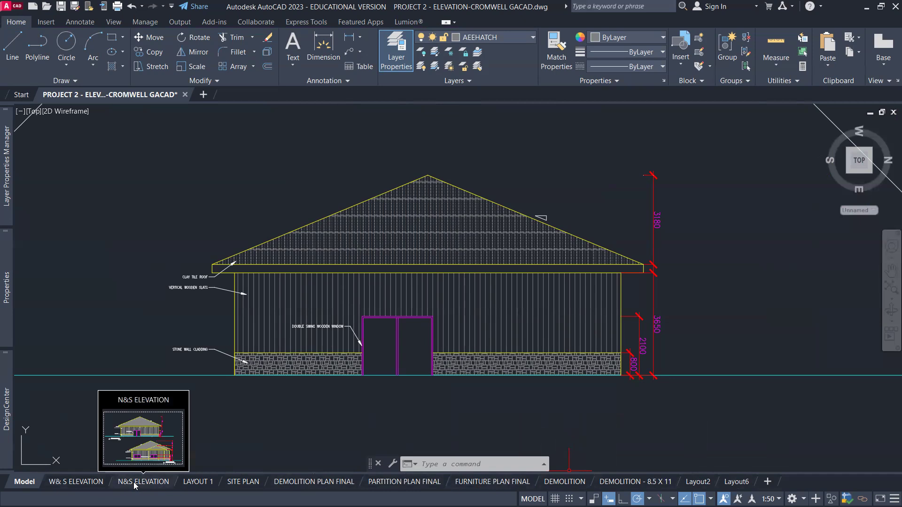
Step: Switch to the W& S ELEVATION layout and open its page setup for modification
mouse_move(85, 485)
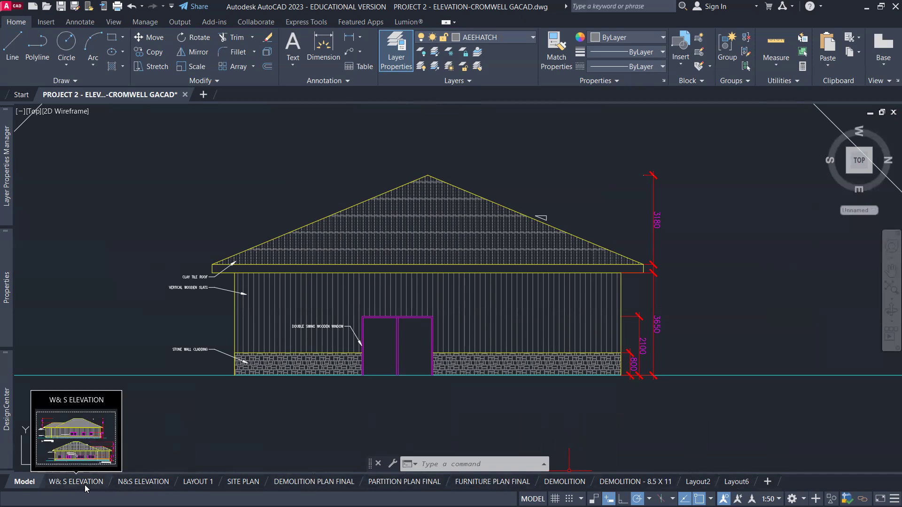
click(85, 485)
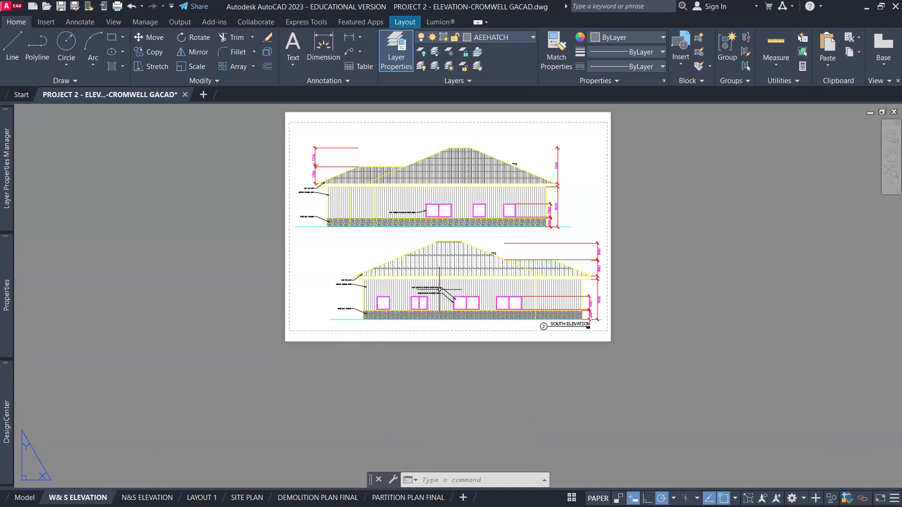
right_click(77, 497)
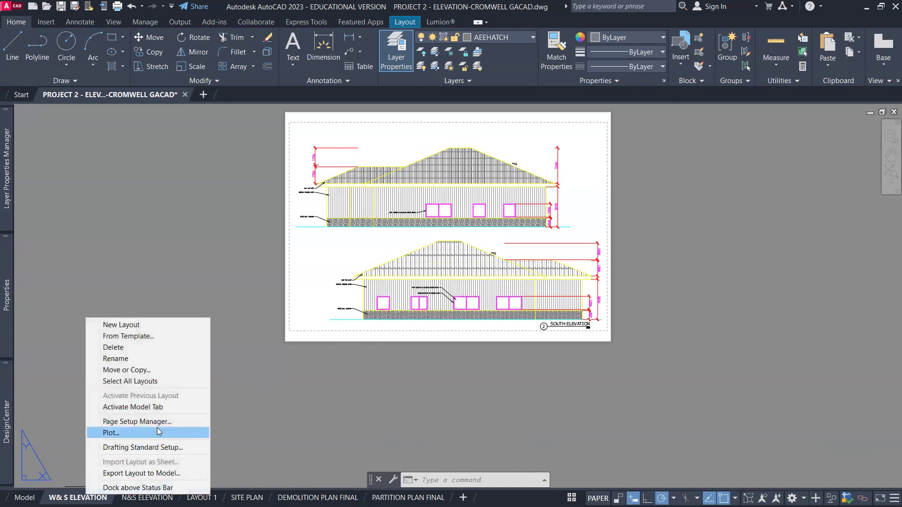
click(175, 423)
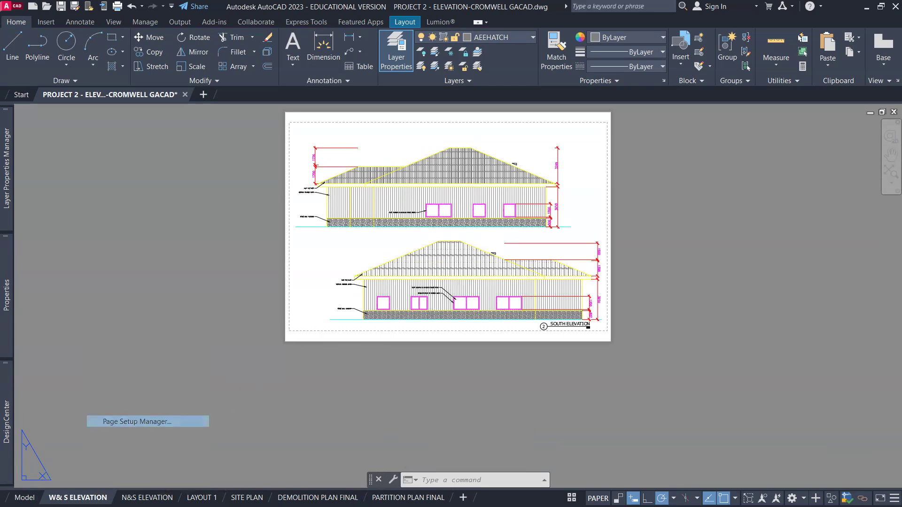
click(536, 228)
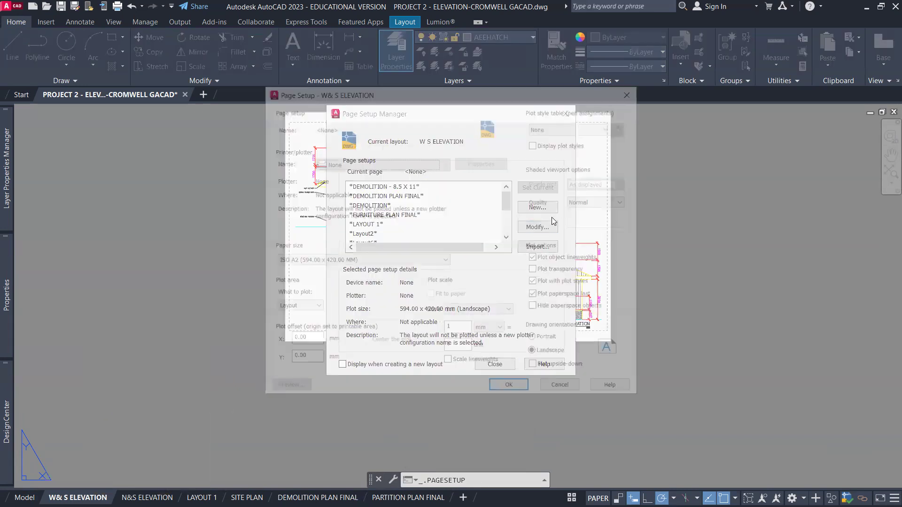
Step: Assign the Arch.ctb plot style table to the layout, enable Display plot styles, and apply the page setup
click(577, 127)
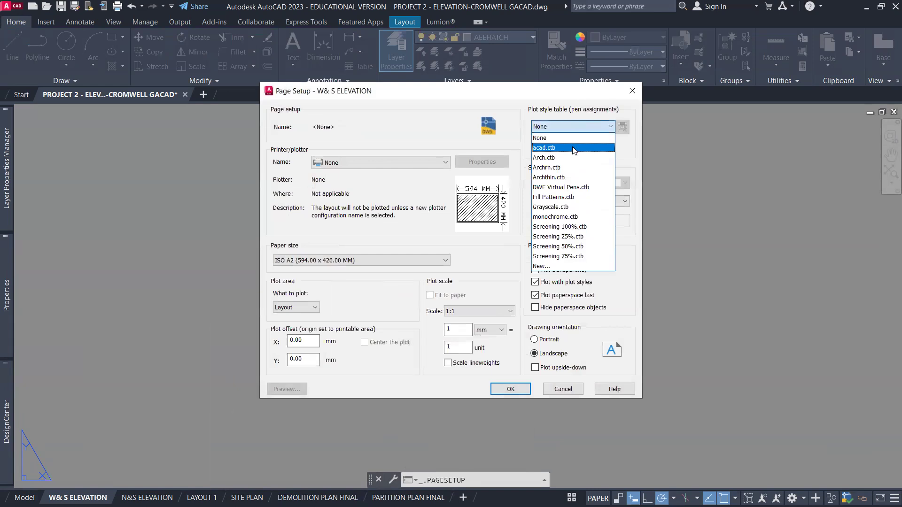
click(565, 168)
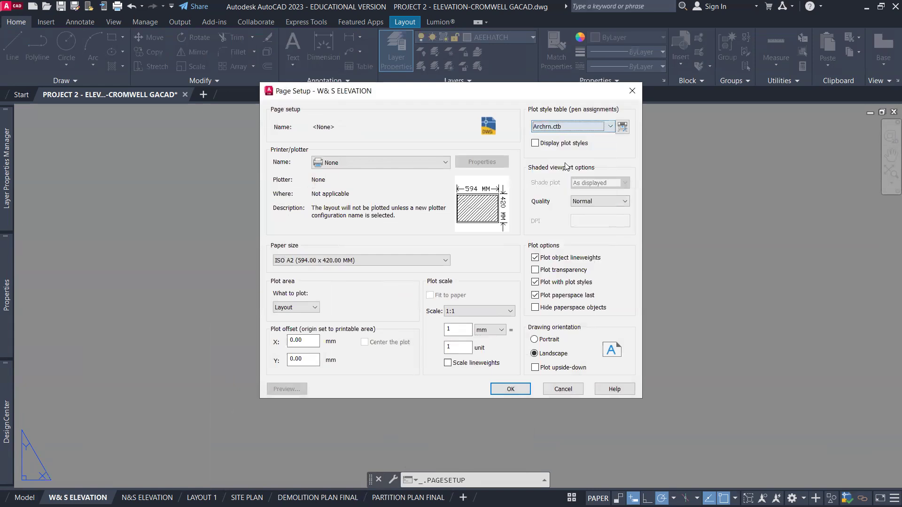
click(571, 128)
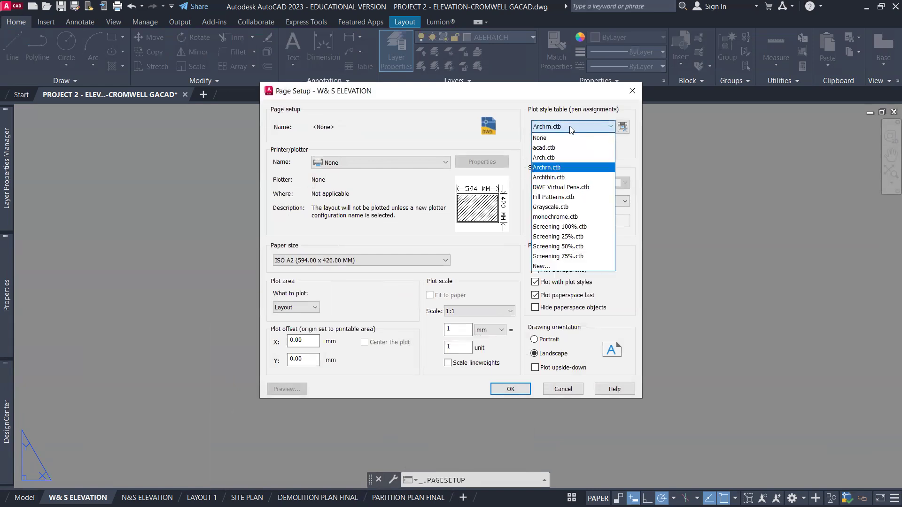
click(570, 157)
click(536, 143)
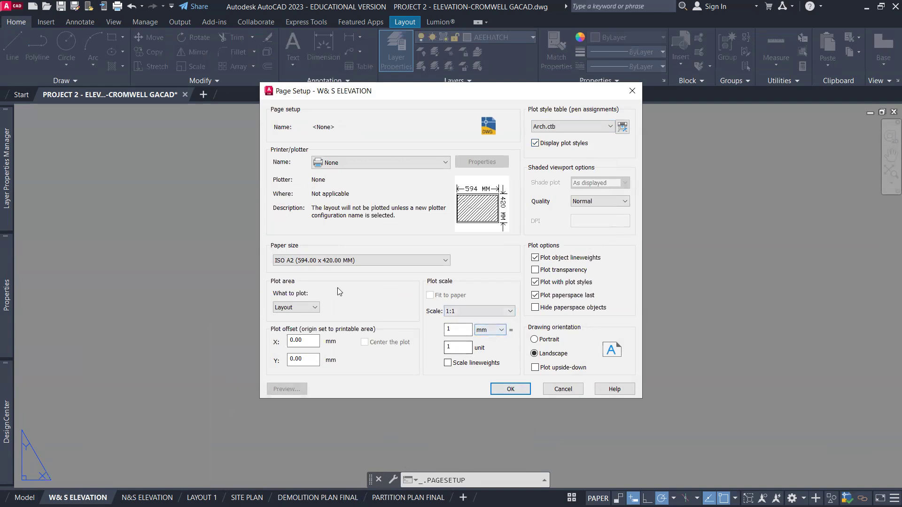
click(505, 389)
click(493, 362)
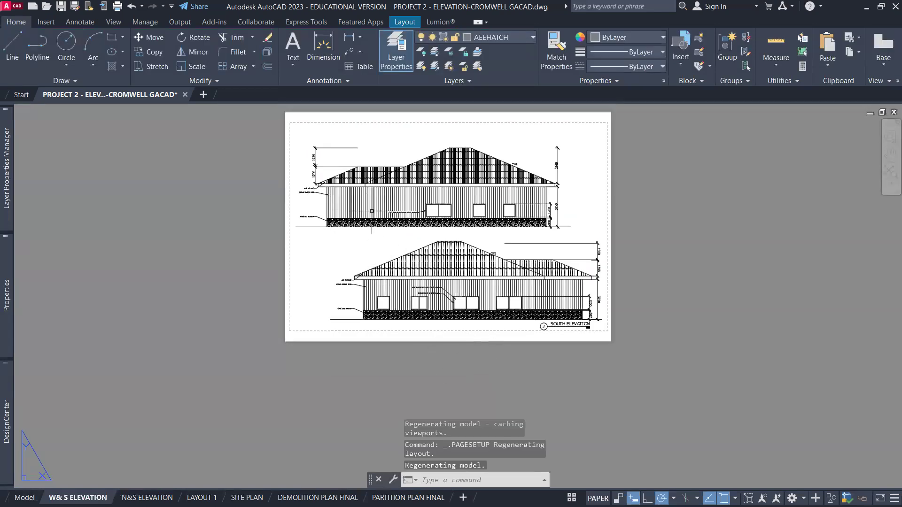
Step: Turn on Display Lineweight in the lineweight settings for the W& S ELEVATION layout
scroll(409, 174, up, 4)
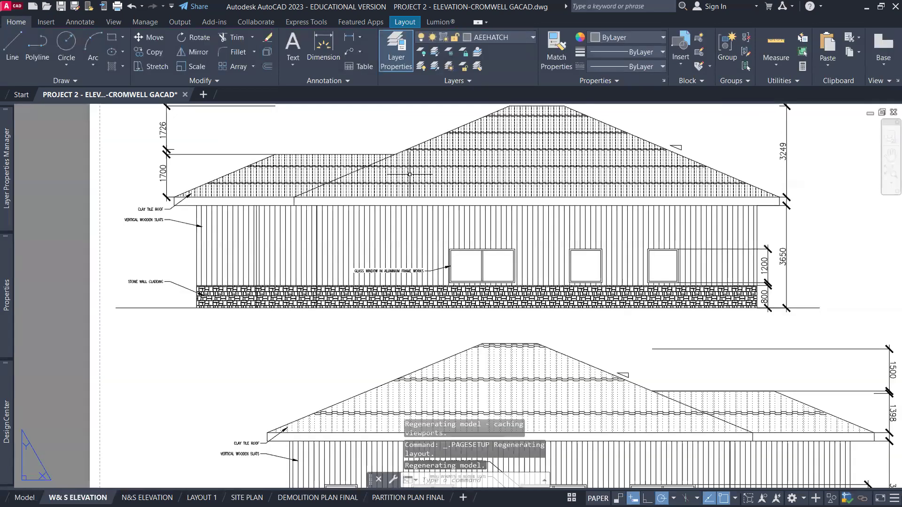
scroll(412, 196, up, 2)
middle_drag(418, 219, 422, 264)
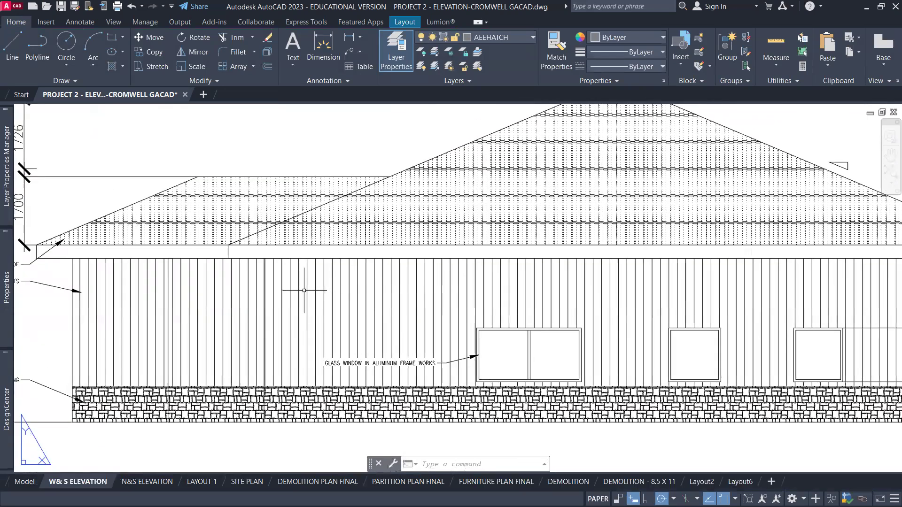
scroll(257, 323, up, 4)
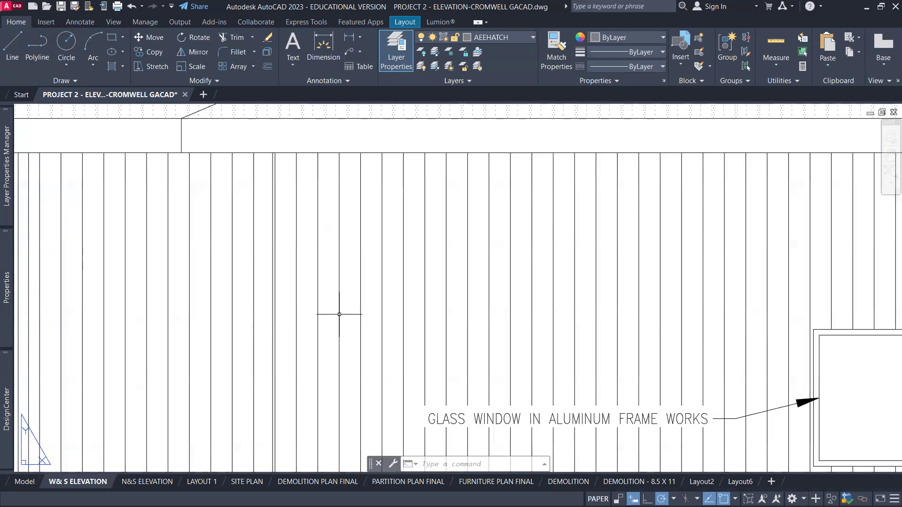
scroll(339, 314, down, 2)
scroll(405, 311, down, 2)
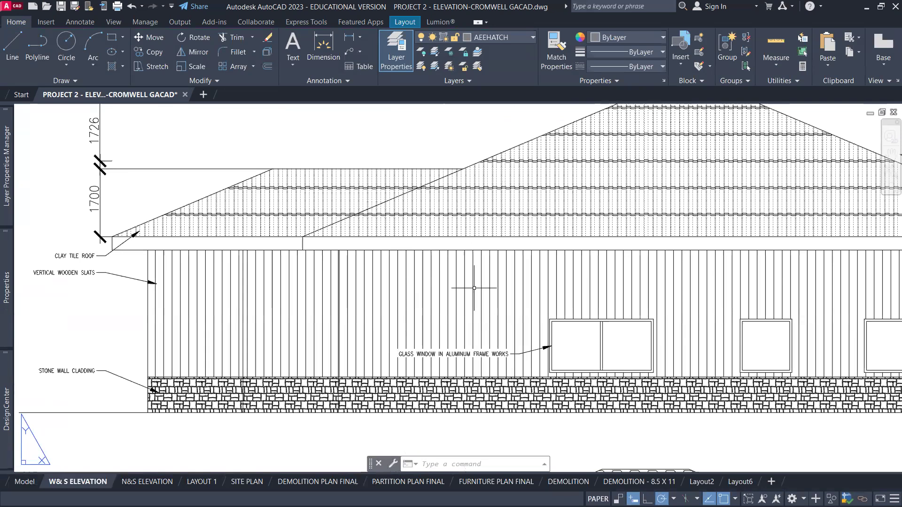
key(Return)
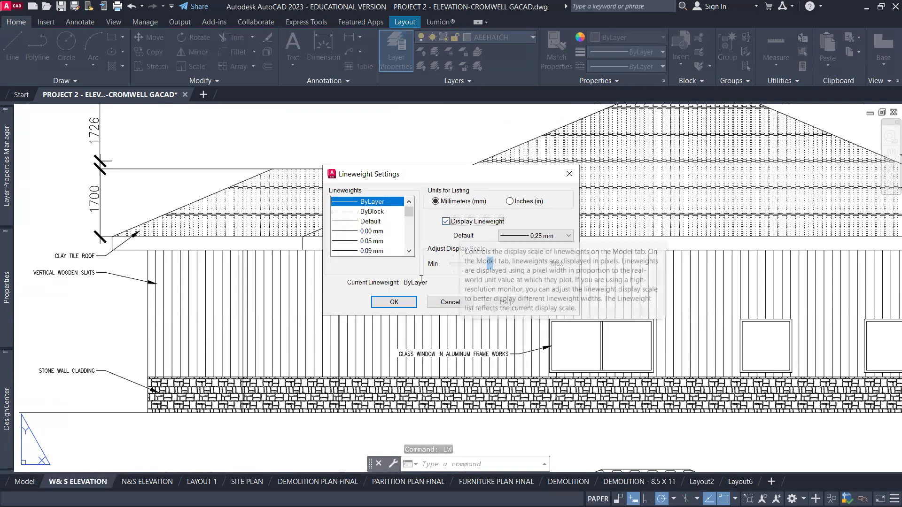
click(394, 303)
Step: Examine the line weights of the roof outlines, walls, windows, hatches and ground lines in both elevations, including the south elevation title
scroll(459, 337, down, 2)
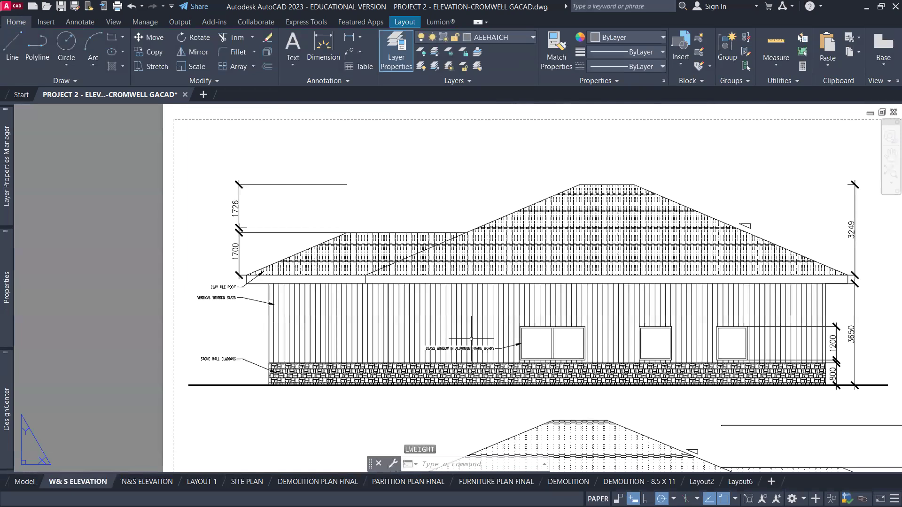
middle_drag(667, 368, 651, 233)
scroll(626, 320, up, 4)
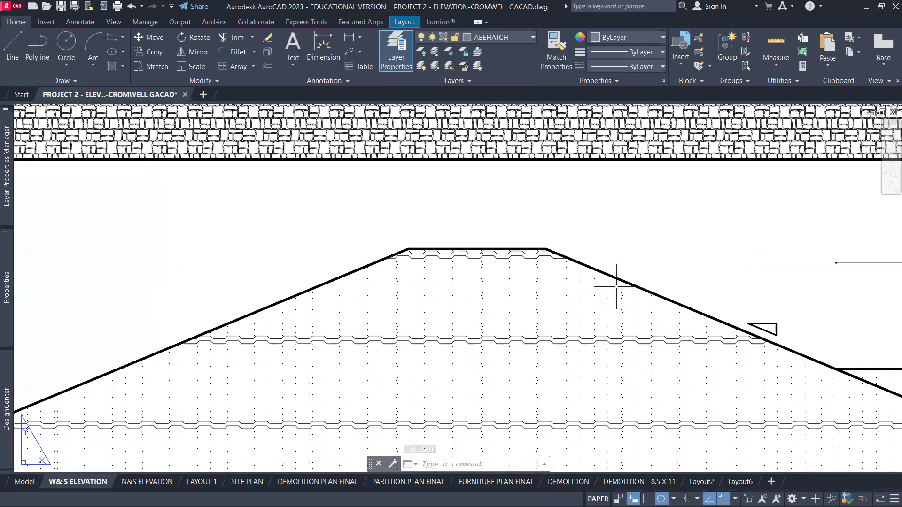
scroll(571, 306, down, 3)
scroll(571, 306, down, 2)
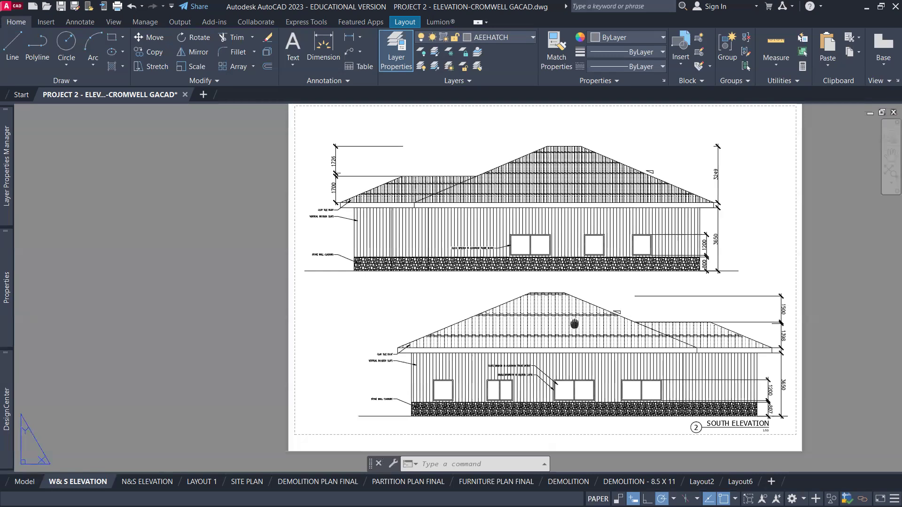
middle_drag(575, 324, 481, 366)
scroll(459, 274, up, 2)
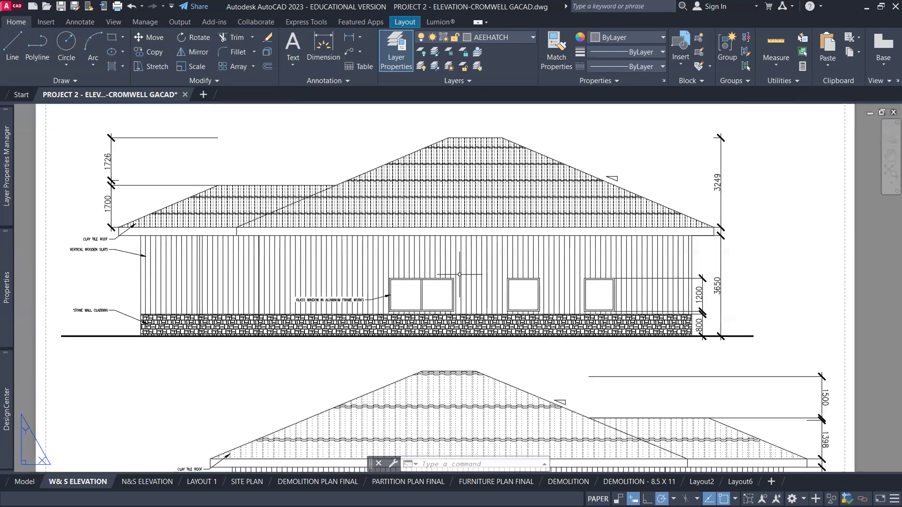
scroll(437, 282, up, 2)
scroll(437, 282, down, 4)
middle_drag(471, 309, 493, 238)
scroll(664, 398, up, 4)
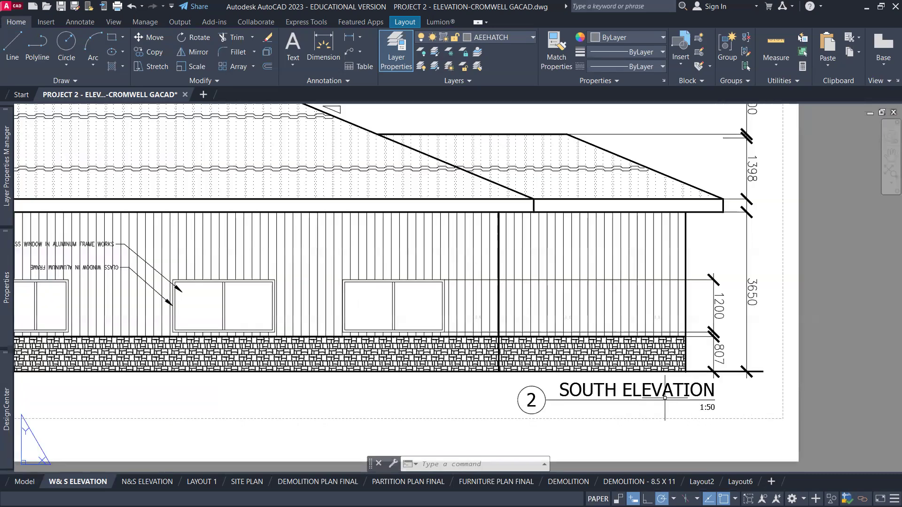
scroll(412, 355, down, 2)
middle_drag(412, 354, 432, 346)
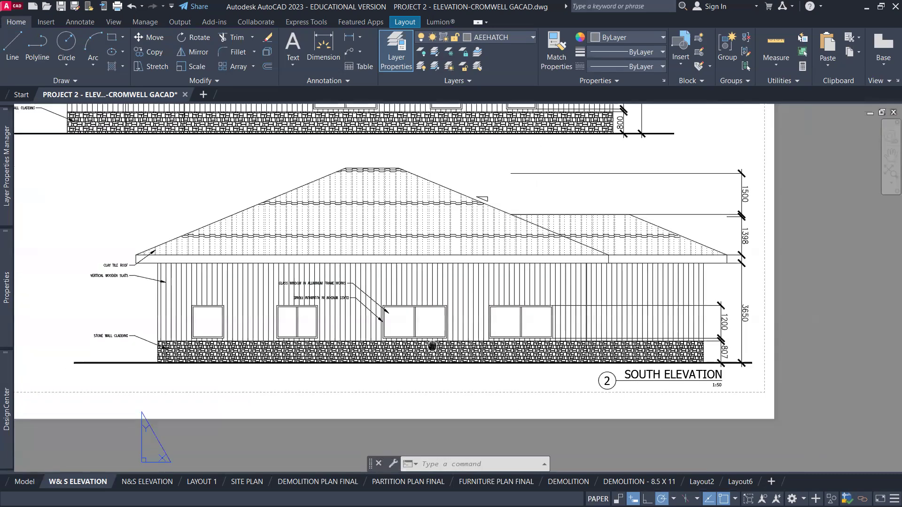
scroll(420, 329, up, 2)
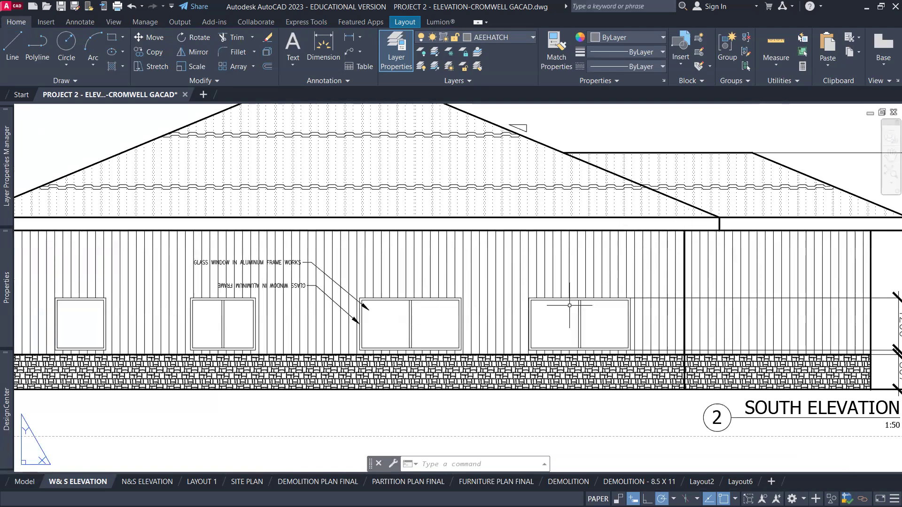
scroll(569, 305, down, 3)
middle_drag(569, 306, 530, 352)
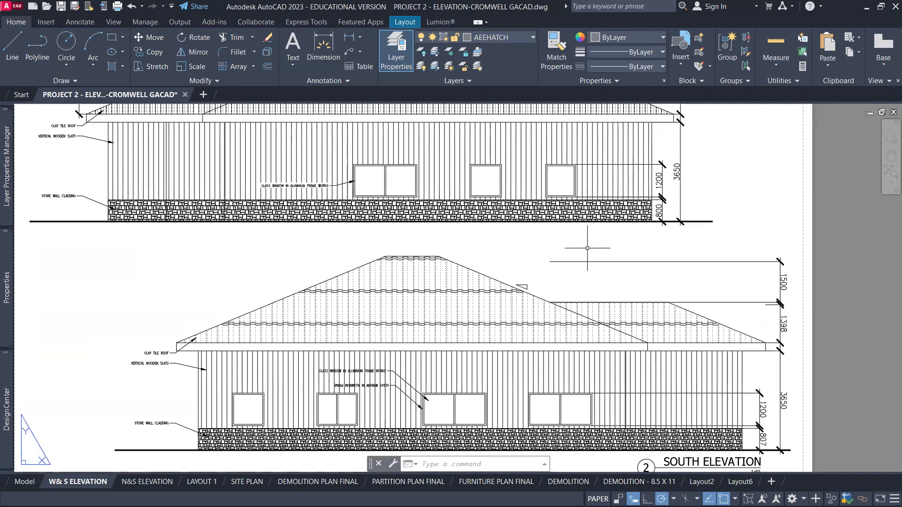